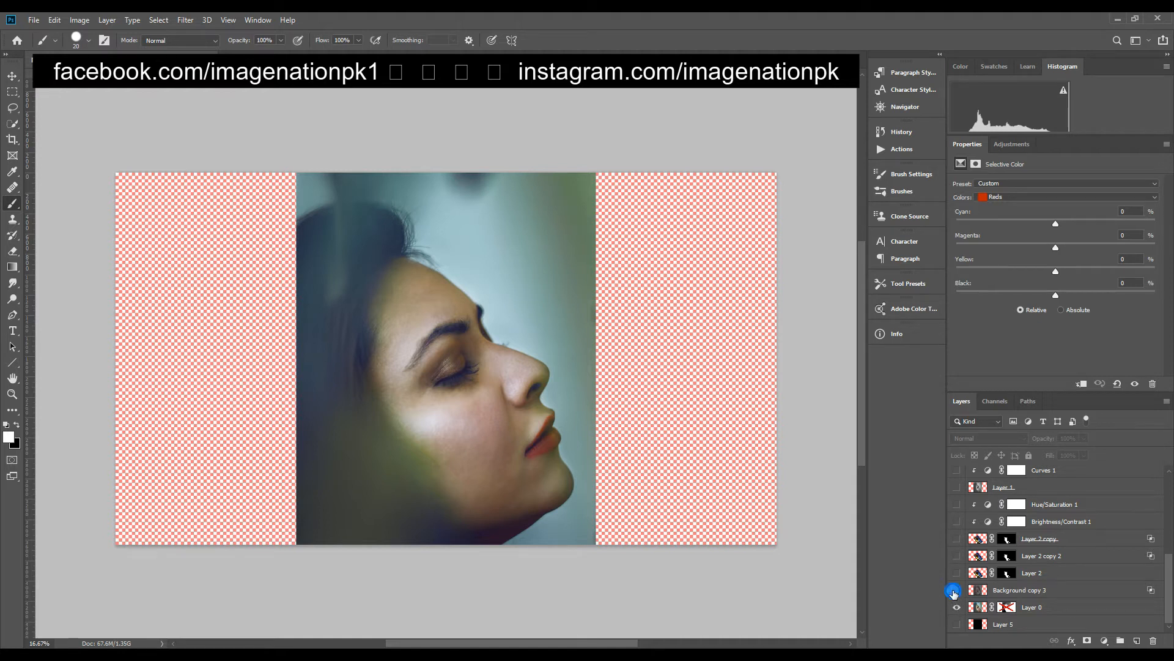
Step: Show the Background copy 3 layer, inspect it in isolation with its blend mode options, and show Layer 0 again
left_click(956, 590)
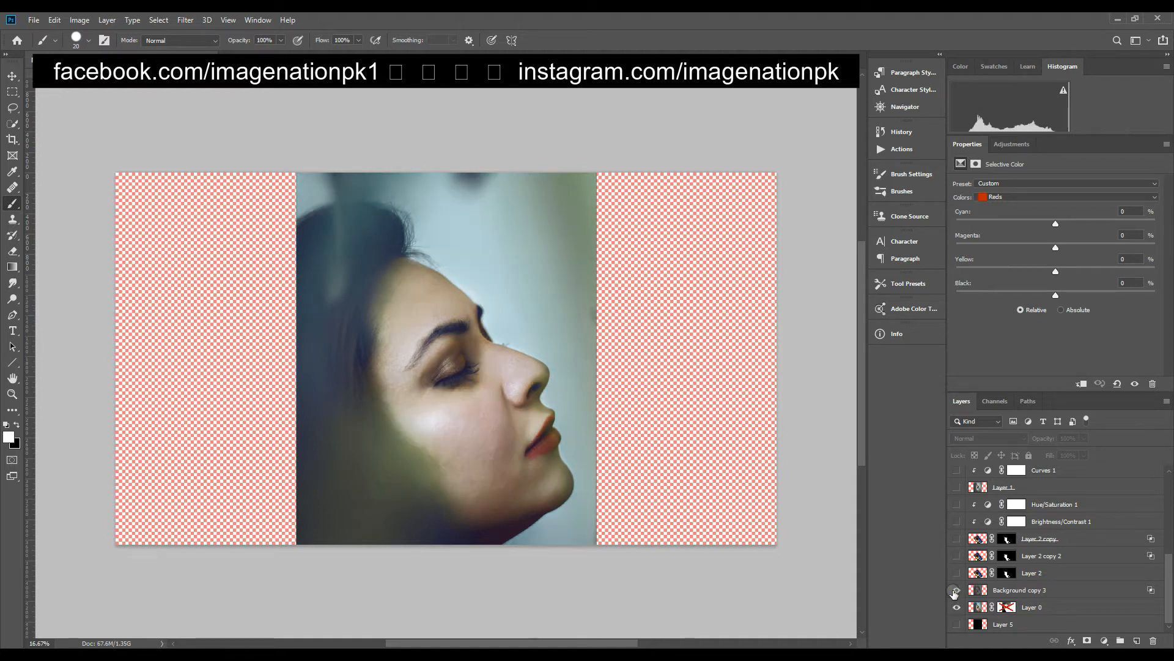
left_click(1022, 593)
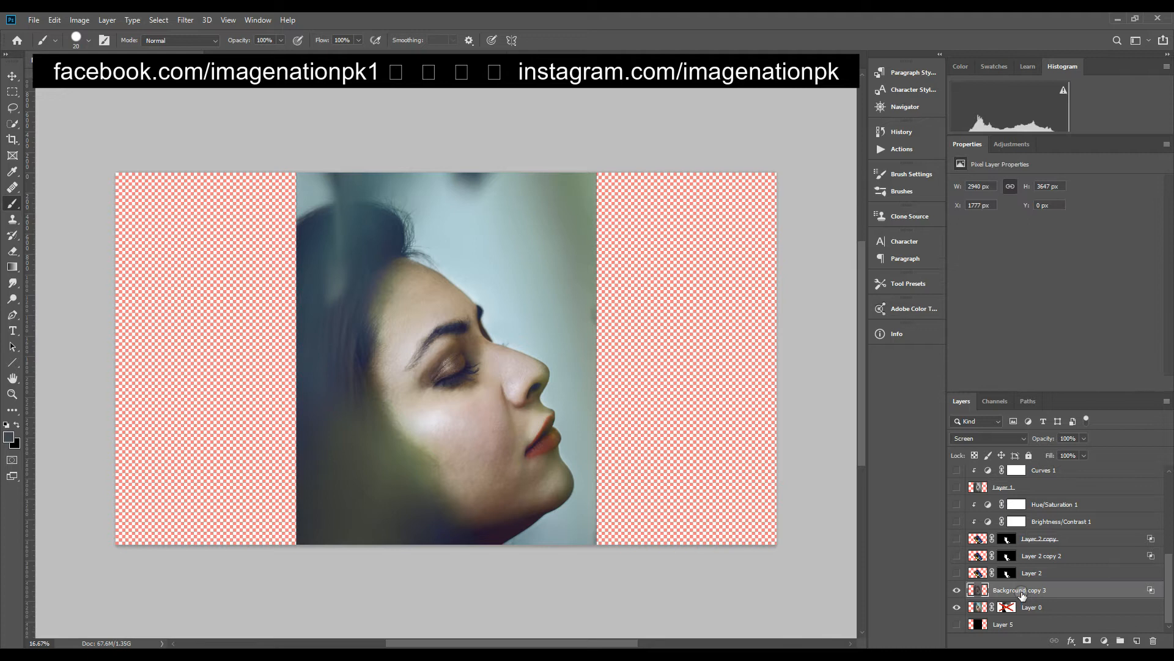
left_click(958, 591, "alt")
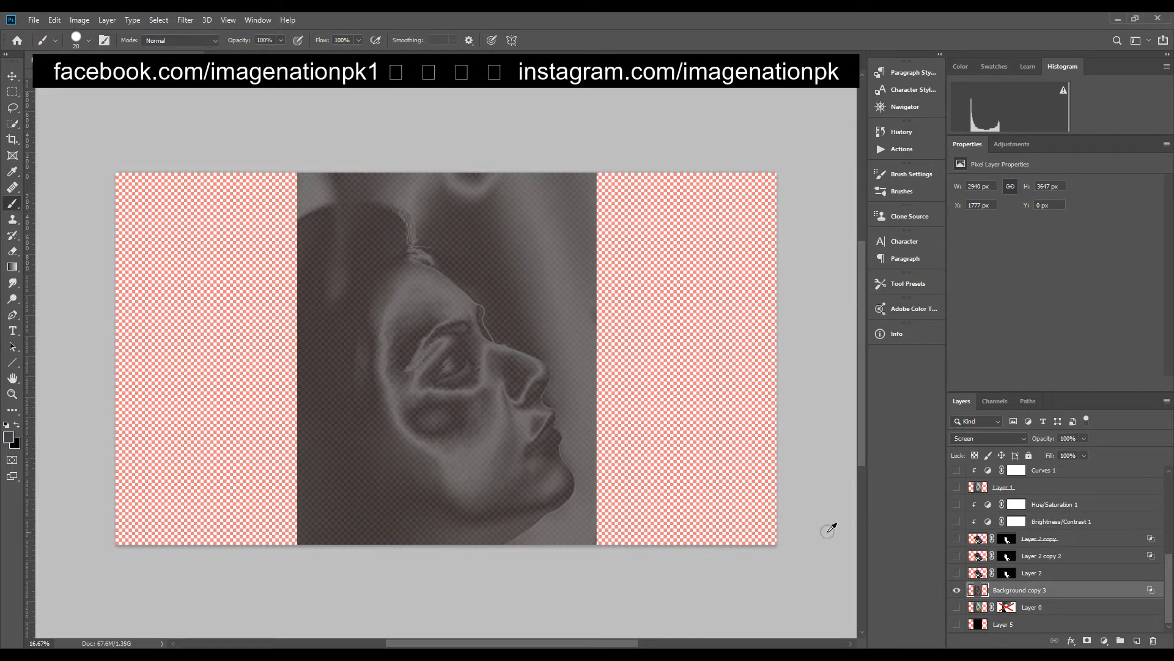
left_click(988, 437)
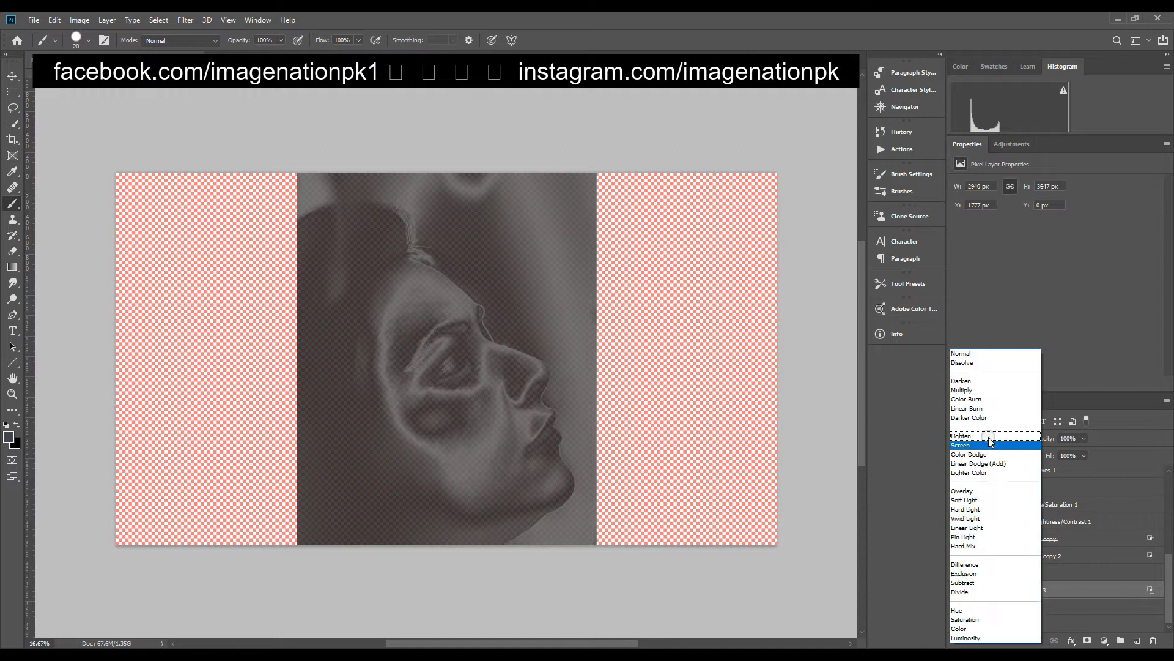
left_click(1057, 395)
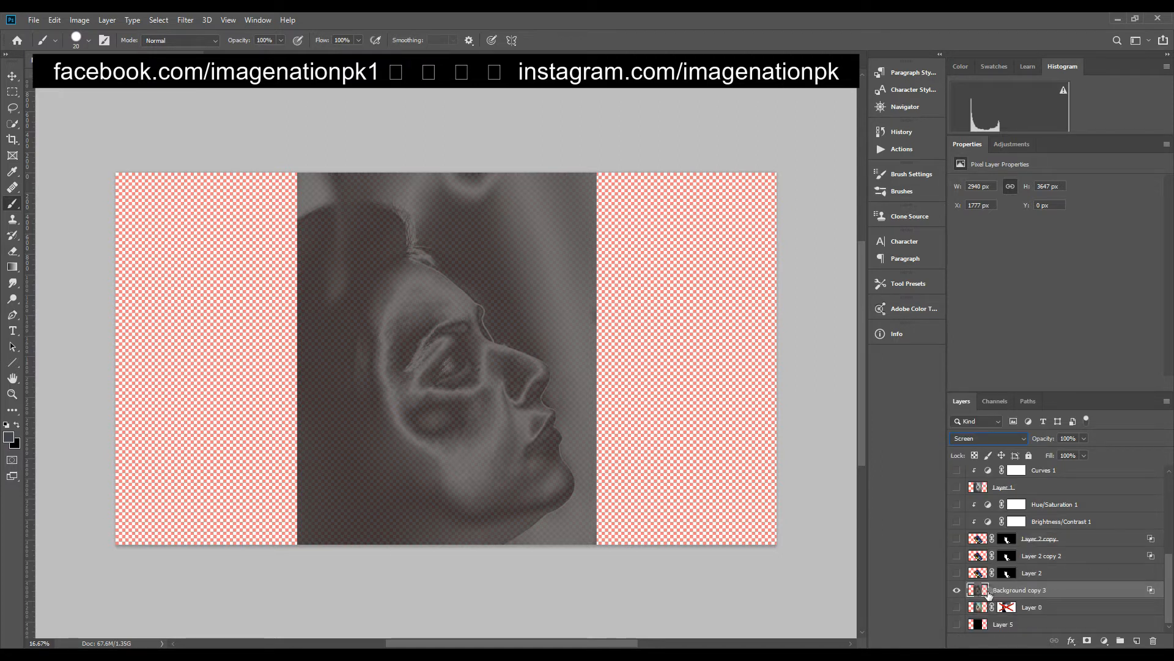
left_click(957, 609)
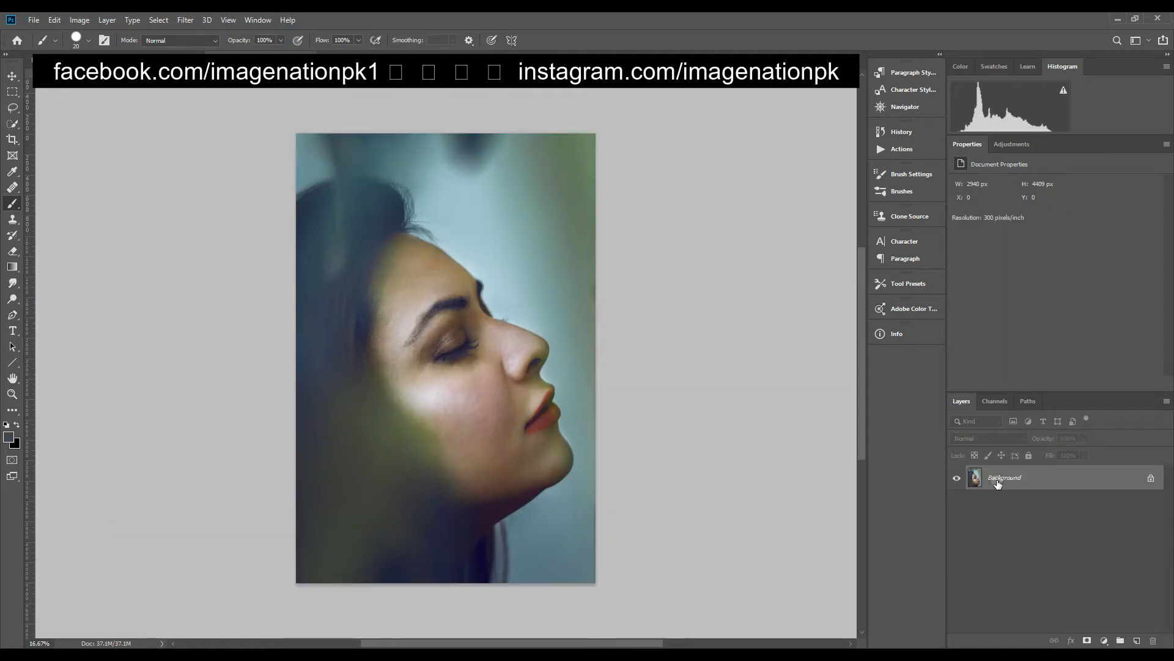
Step: Duplicate the Background layer of the portrait and convert the copy to black and white with the default settings
left_click(1060, 484)
left_click(1061, 485)
key("ctrl+j")
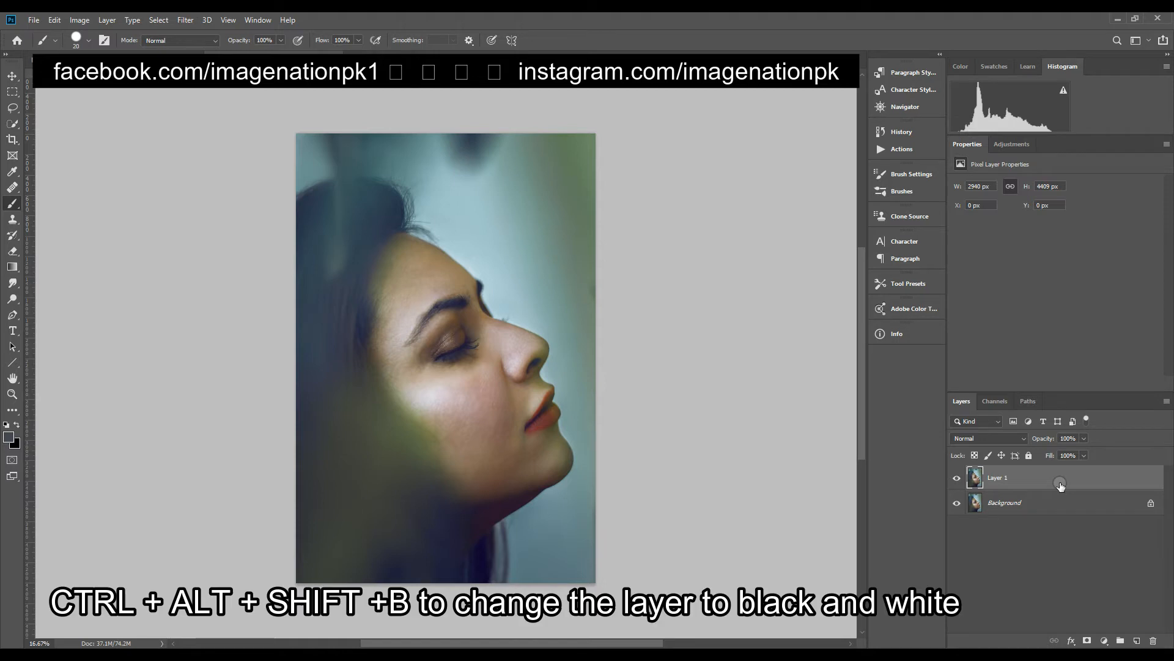
key("ctrl+alt+shift+b")
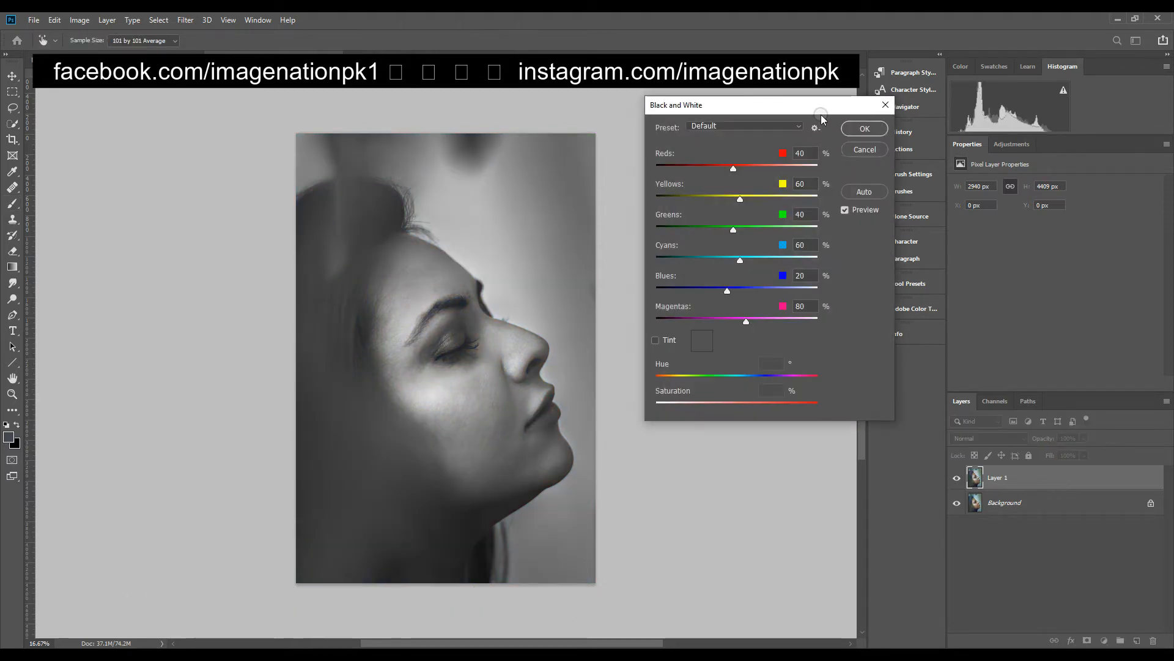
left_click(864, 129)
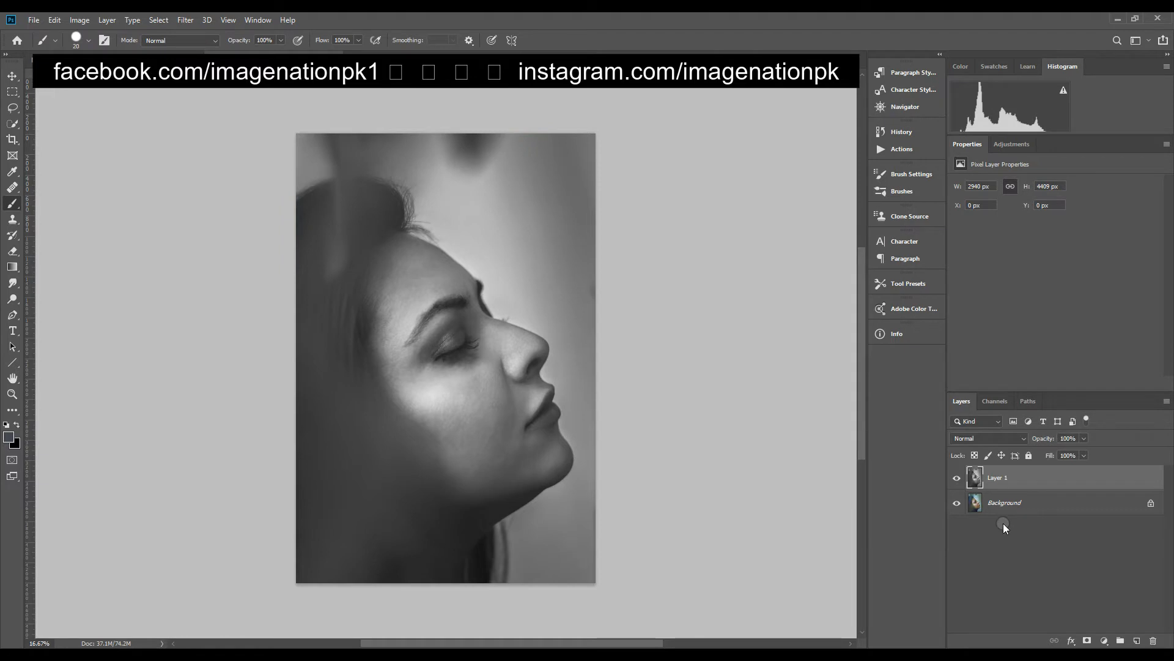
Step: Duplicate the black-and-white layer and set the copy's blend mode to Difference
key("ctrl+j")
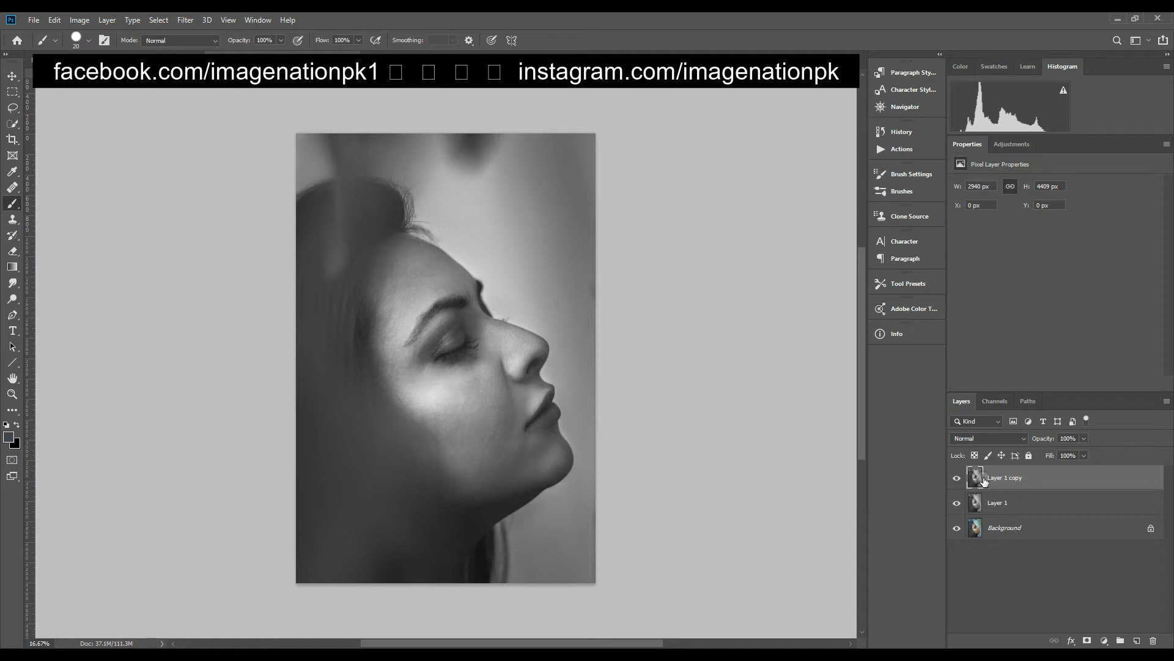
left_click(981, 438)
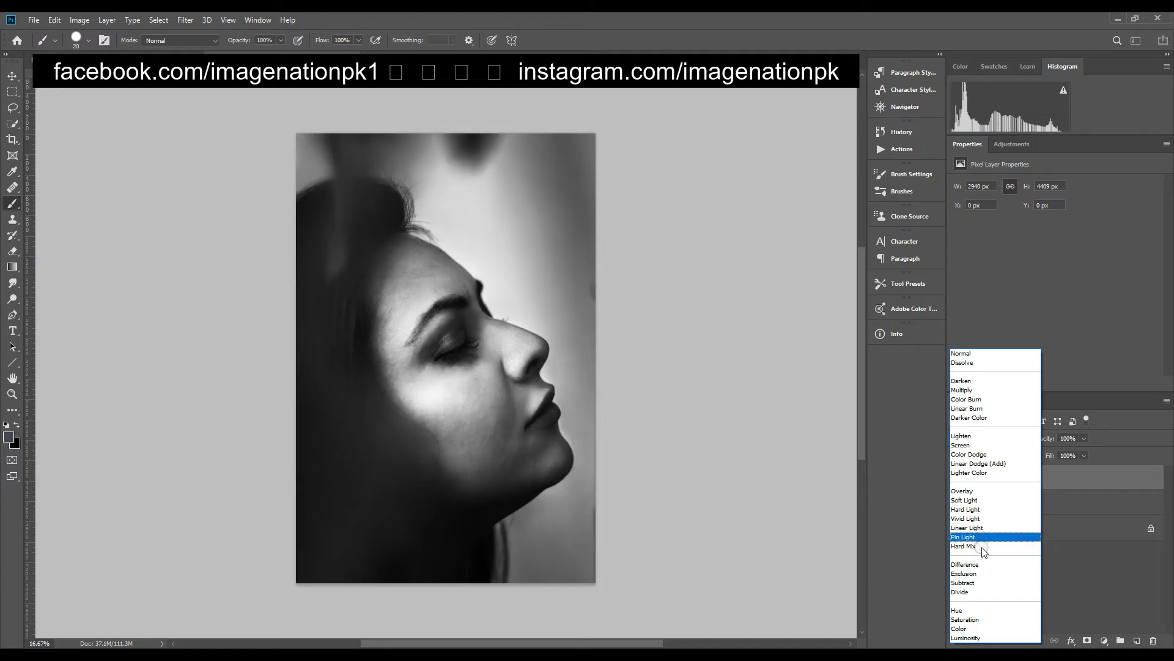
left_click(981, 563)
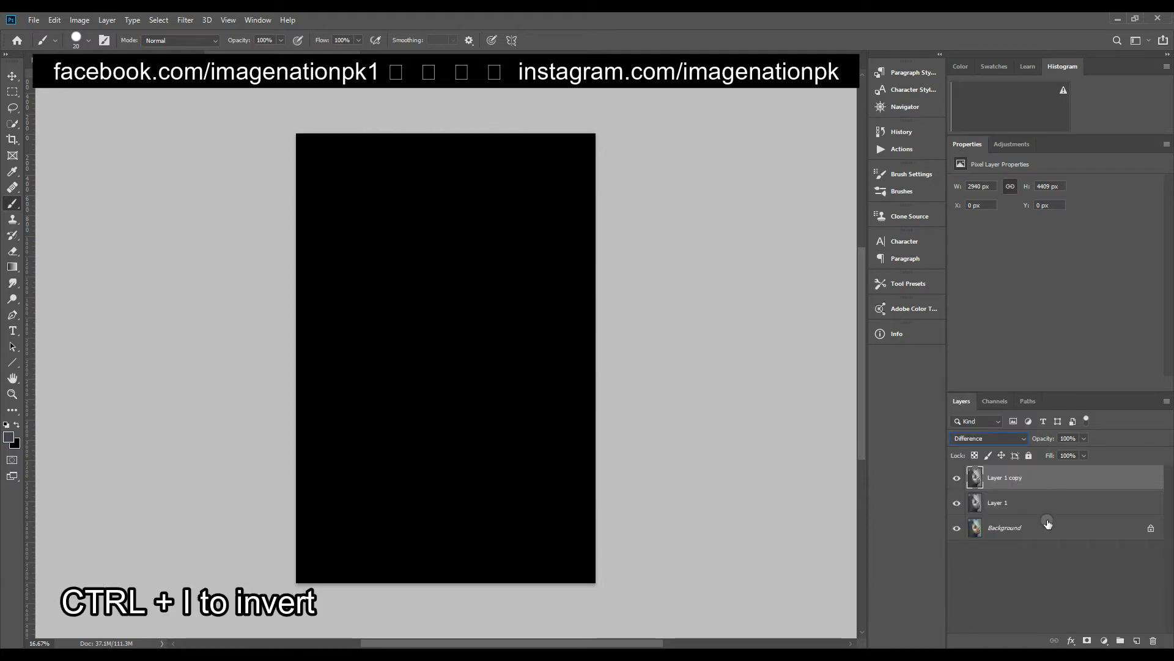
Step: Invert the Layer 1 copy layer and merge it with Layer 1
key("ctrl+i")
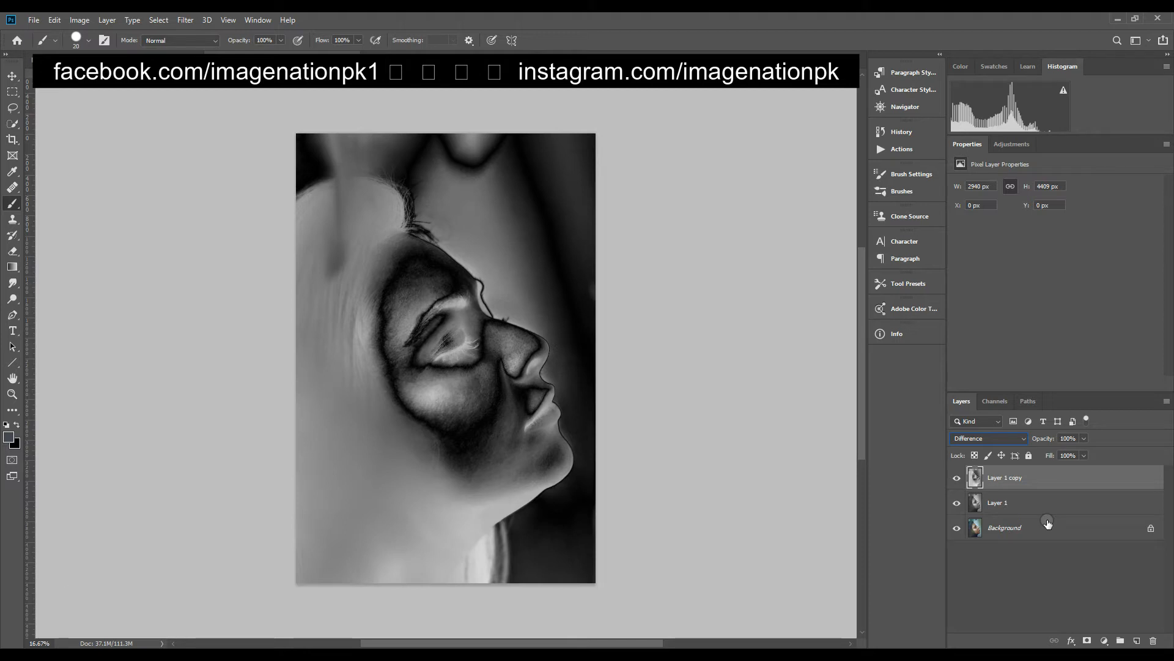
left_click(997, 500, "ctrl")
right_click(997, 501)
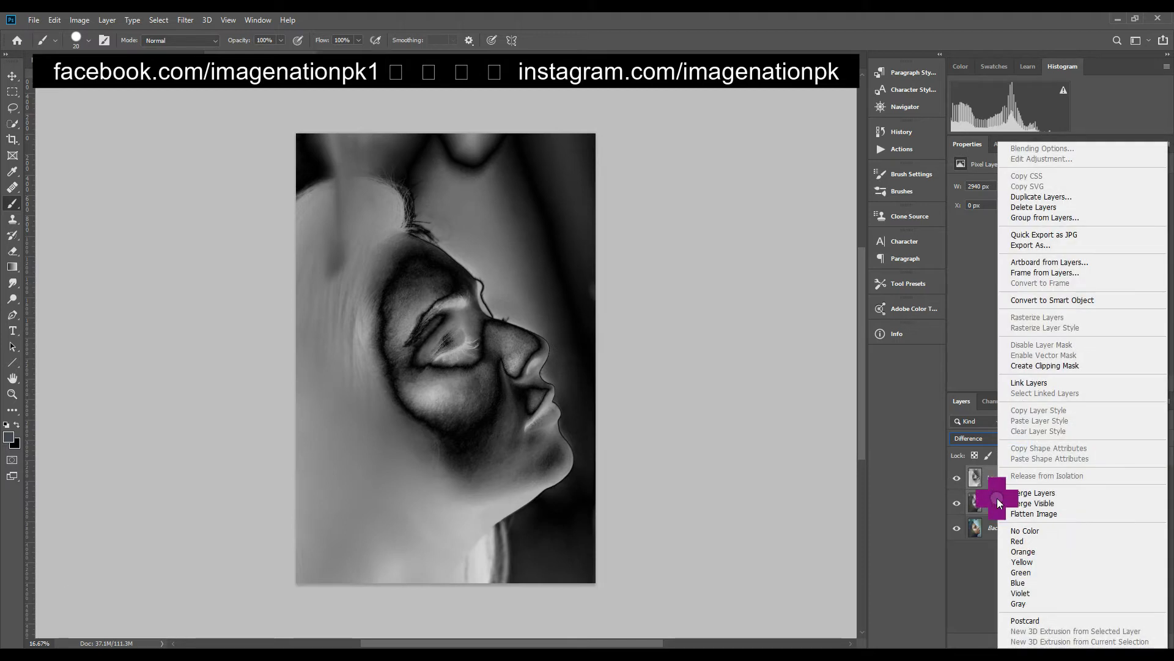
left_click(1015, 493)
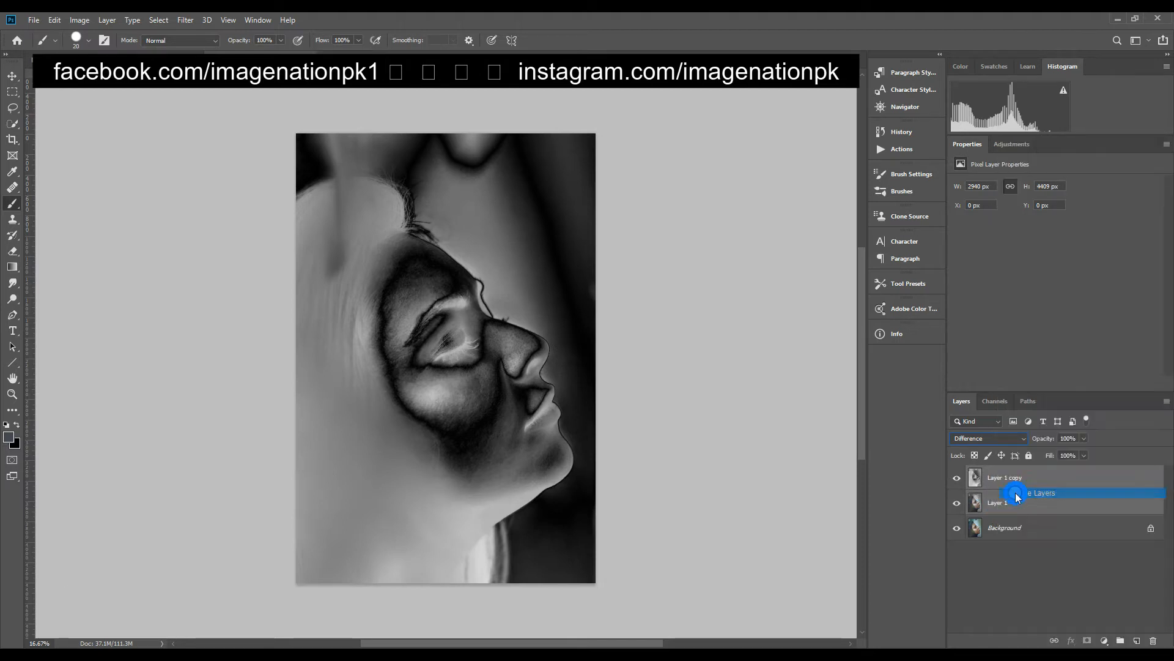
Step: Split the merged layer's Blend If shadow point for the underlying layer to 58 / 183
double_click(1064, 479)
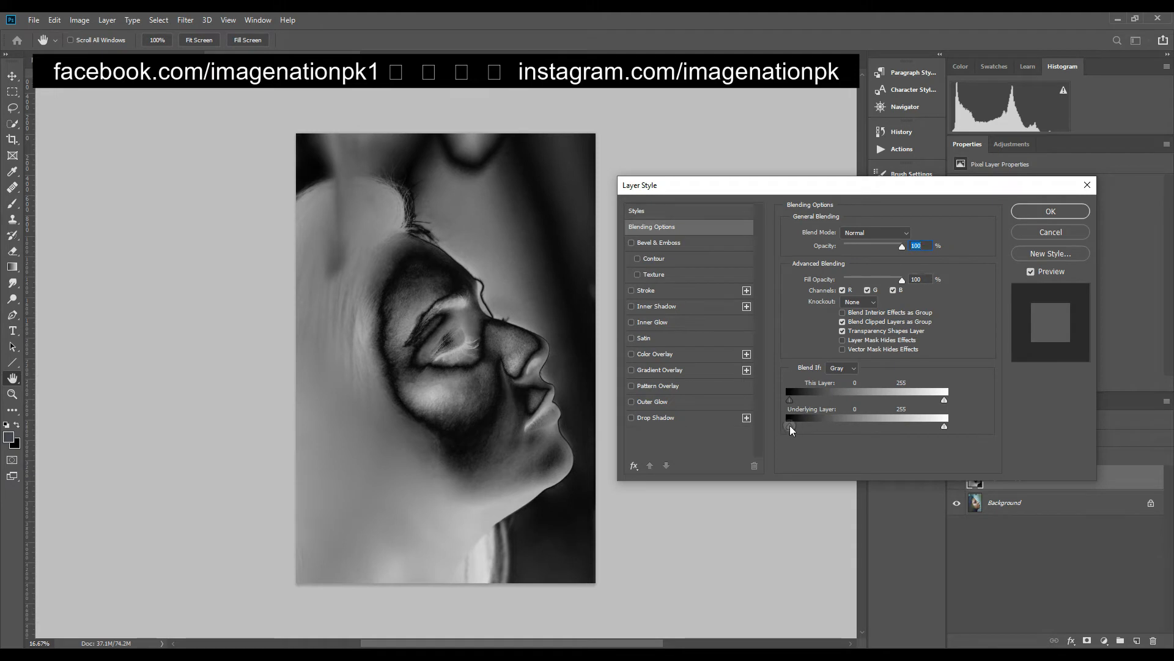
left_click_drag(790, 429, 895, 431)
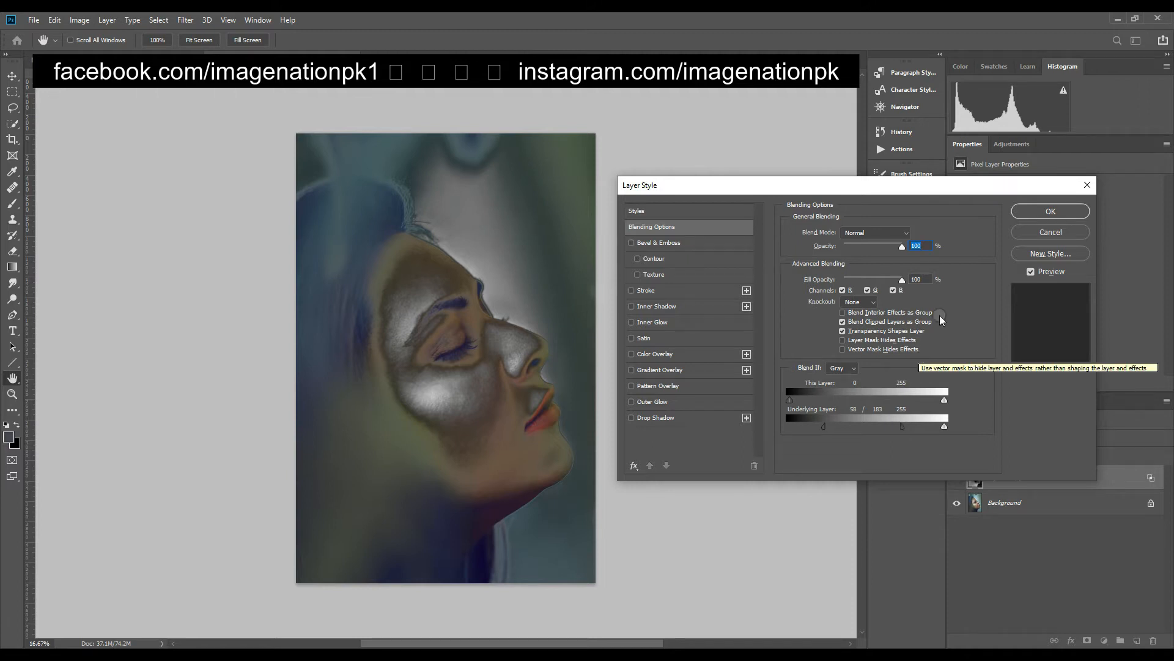
left_click(1025, 213)
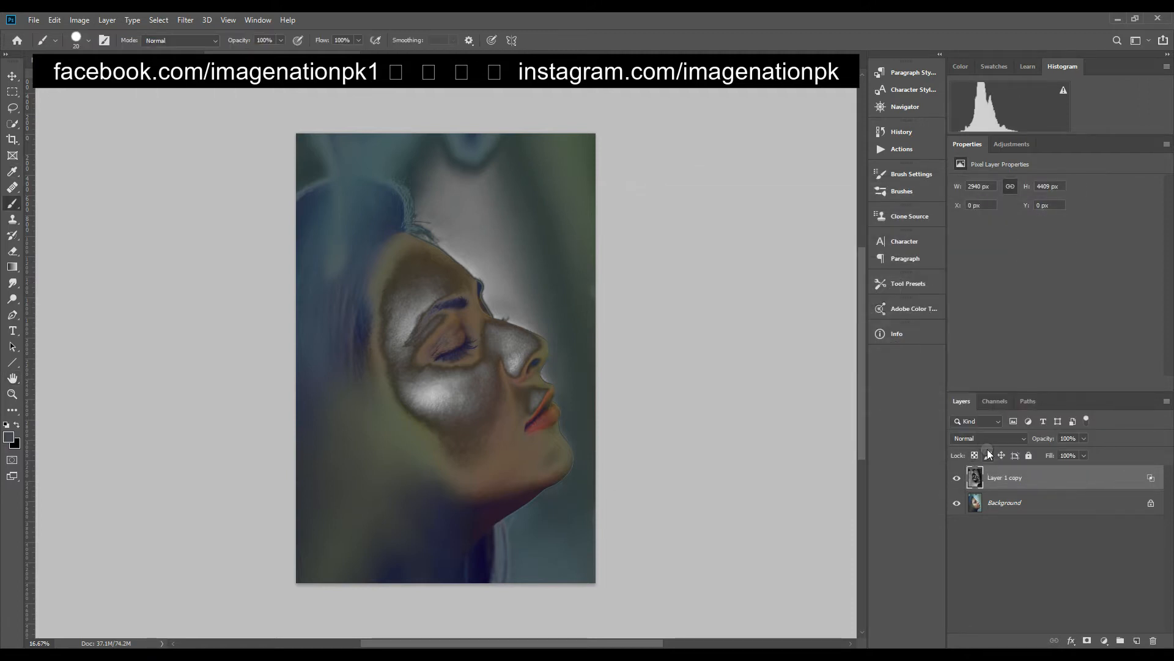
Step: Set the merged layer's blend mode to Screen and compare the image with the other layer hidden and shown
left_click(983, 439)
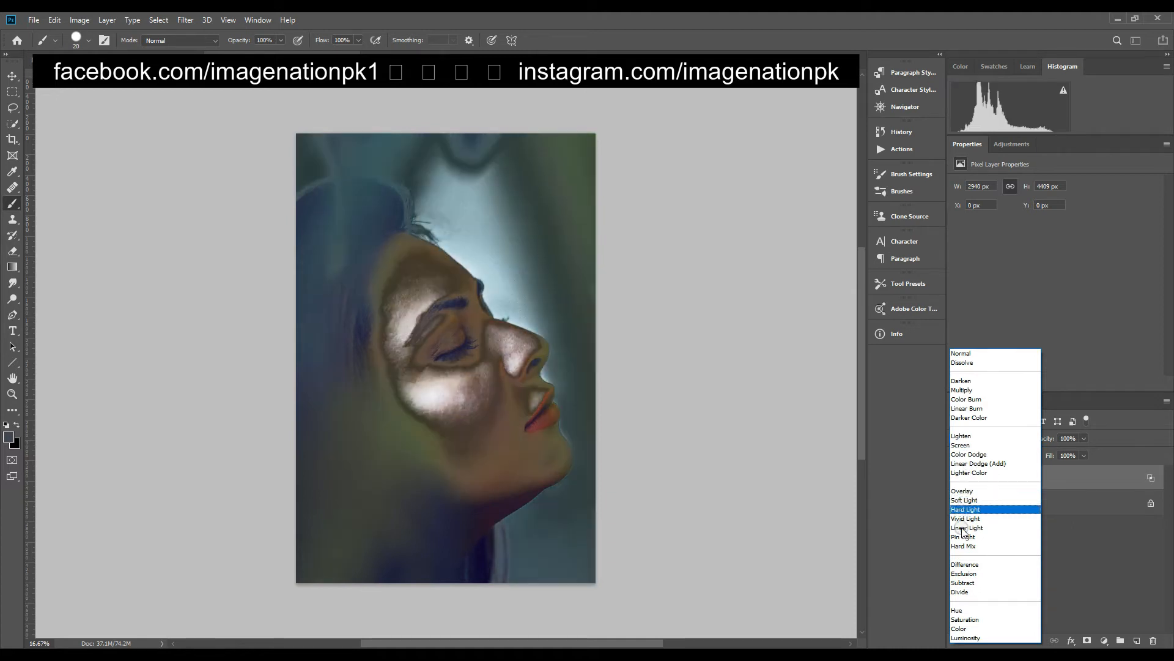
left_click(963, 445)
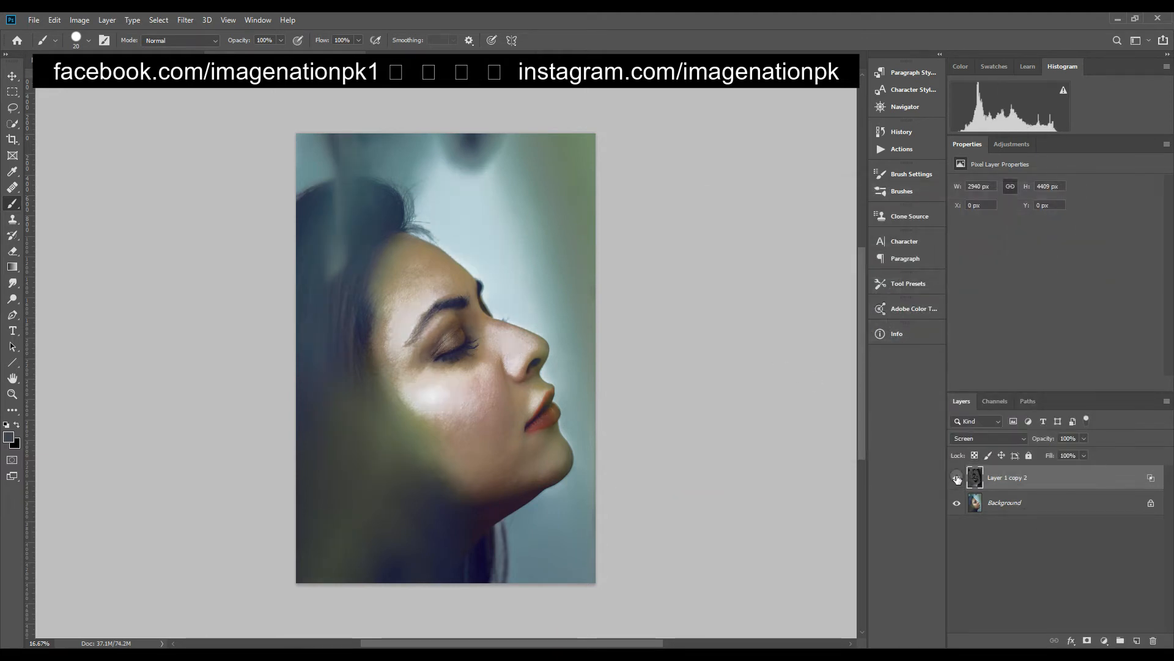
left_click(958, 479, "alt")
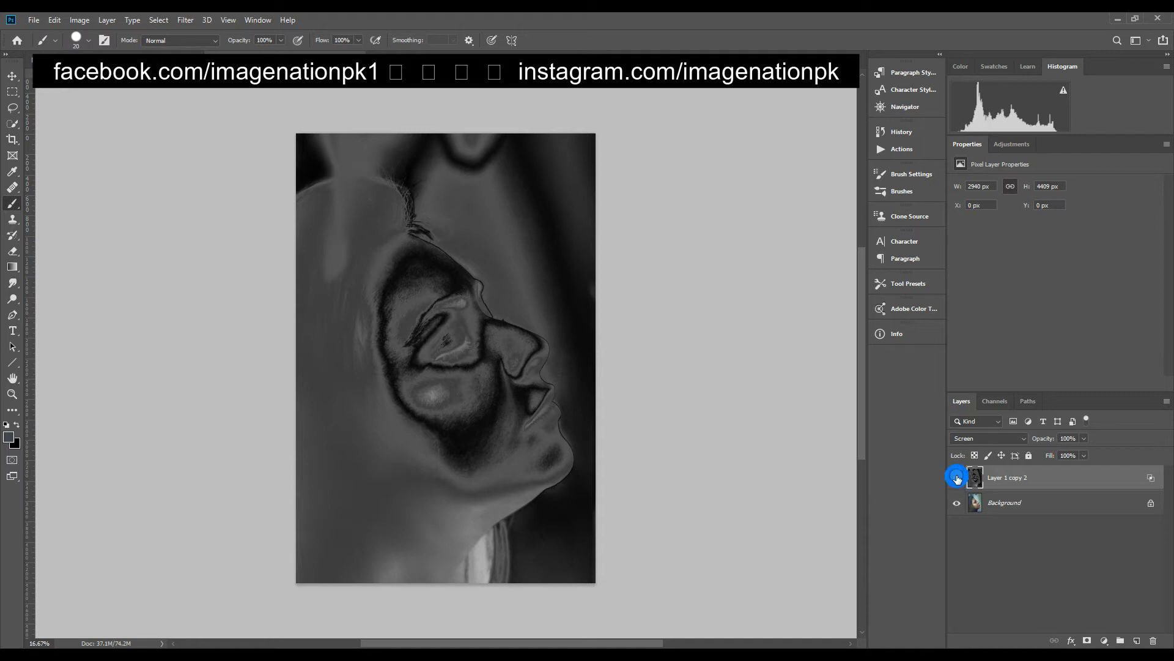
left_click(958, 479, "alt")
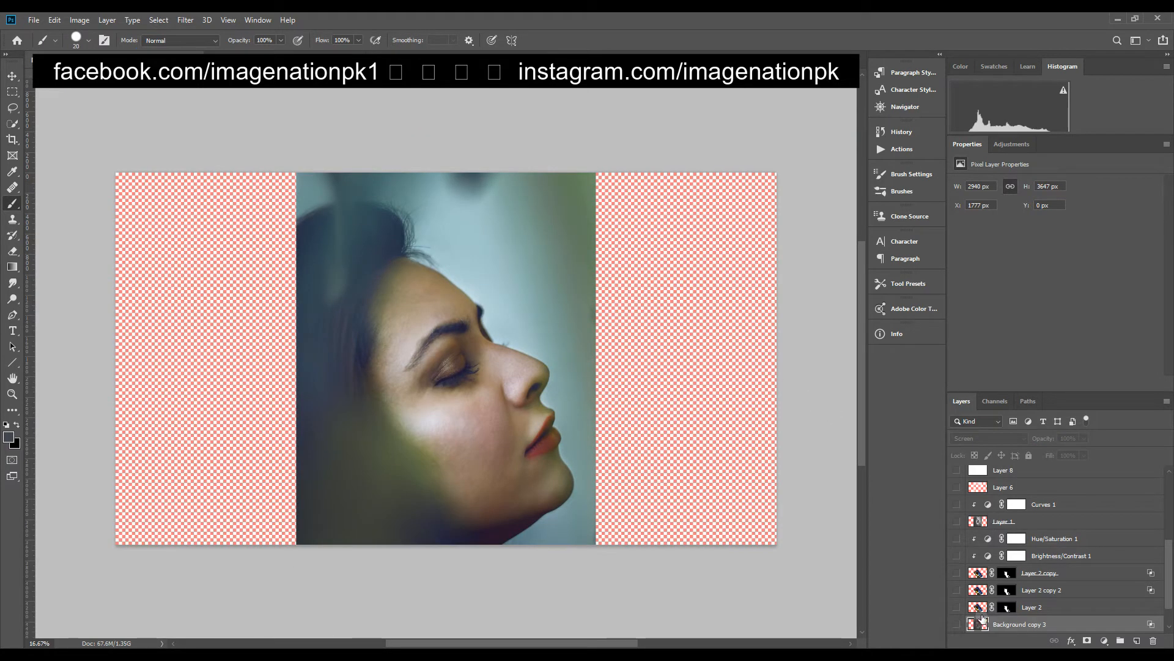
Step: Show the Background copy 3 and Layer 2 layers in the composite document
scroll(963, 621, "down", 2)
left_click(957, 589)
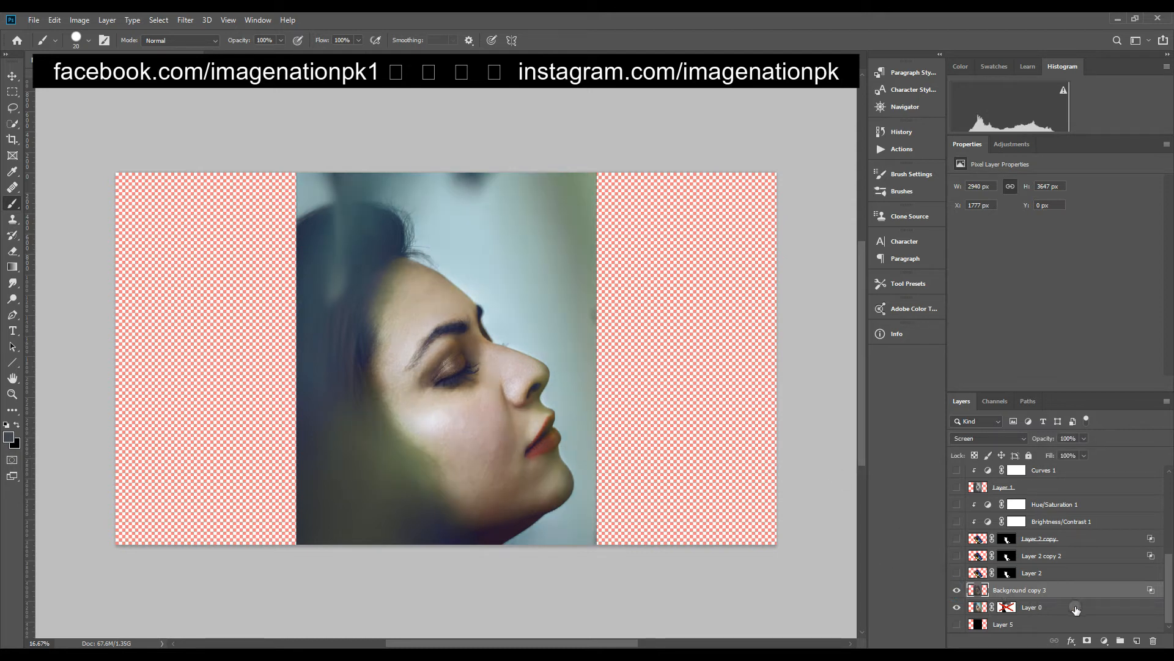
left_click(957, 573)
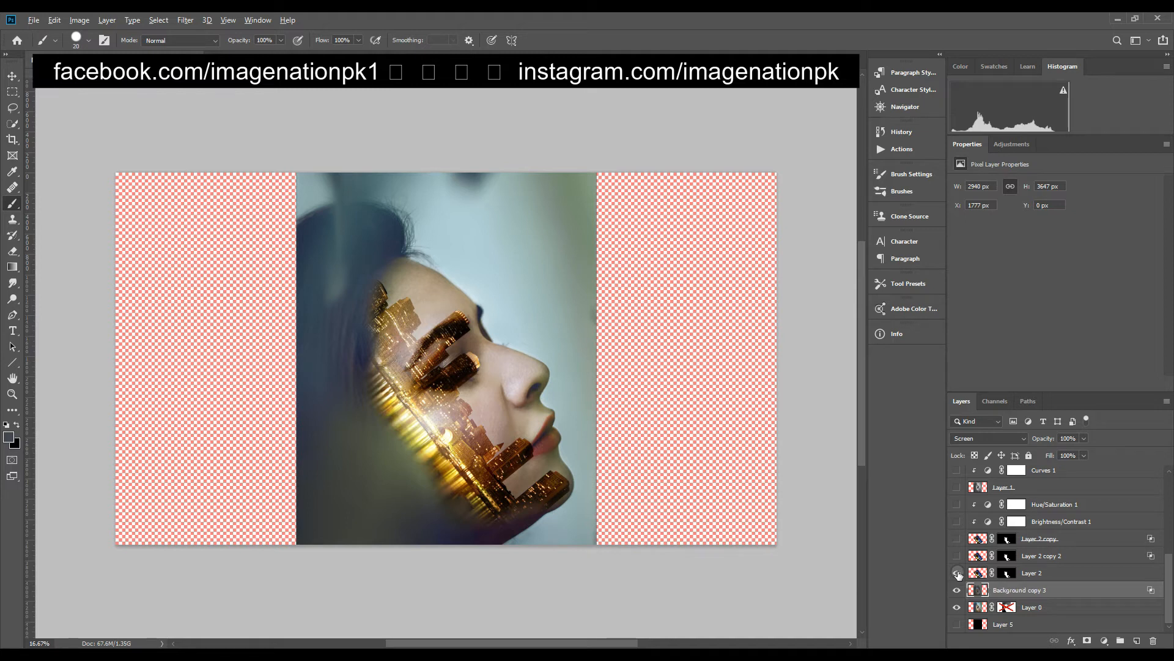
Step: Inspect Layer 2 in isolation with and without its mask, and show Background copy 3 and Layer 0 again
left_click(957, 572, "alt")
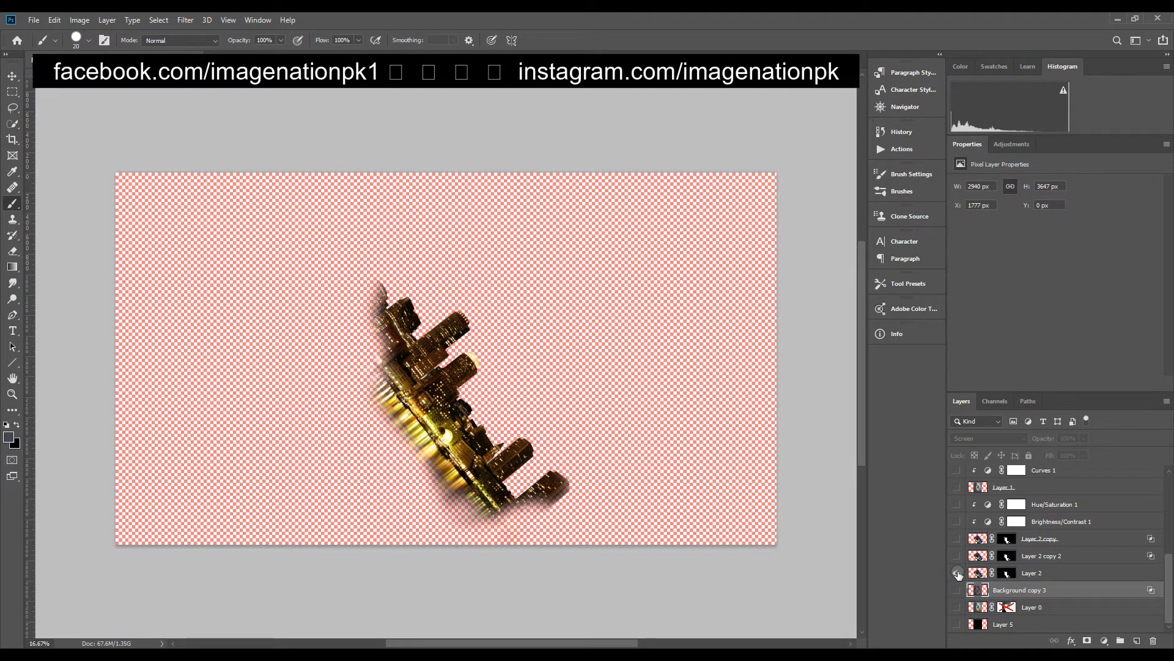
left_click(1008, 575, "shift")
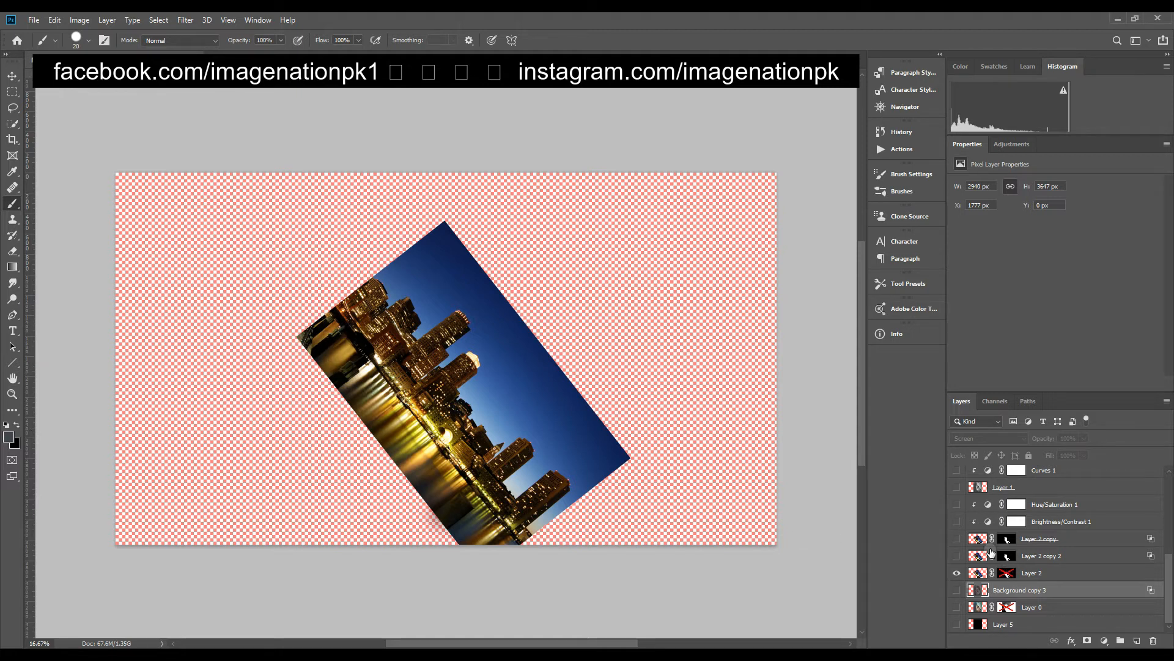
left_click(1006, 573, "shift")
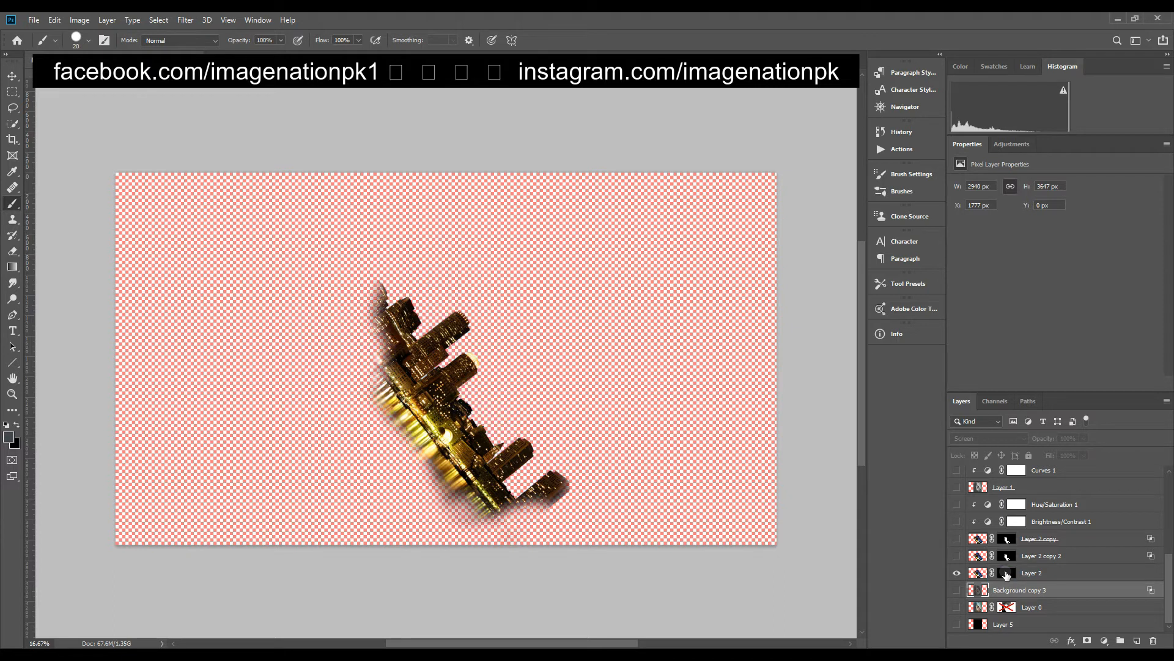
left_click(958, 589)
left_click(958, 607)
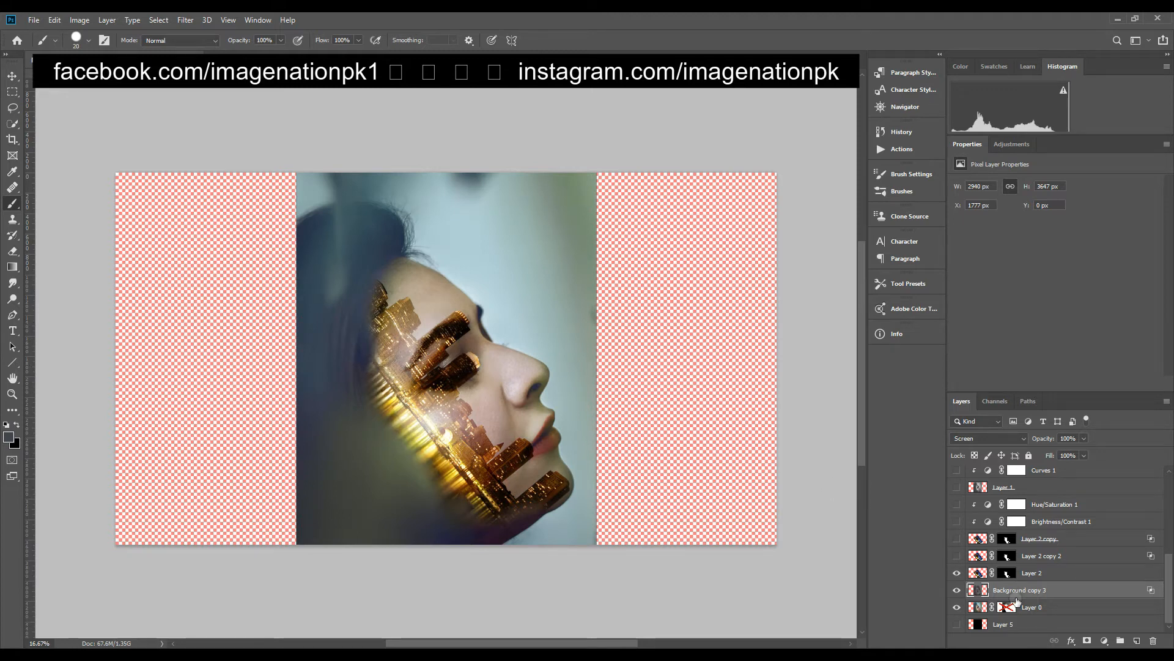
Step: Show Layer 2 copy 2 and set its Blend If highlight point for the underlying layer to an unsplit 101
left_click(957, 556)
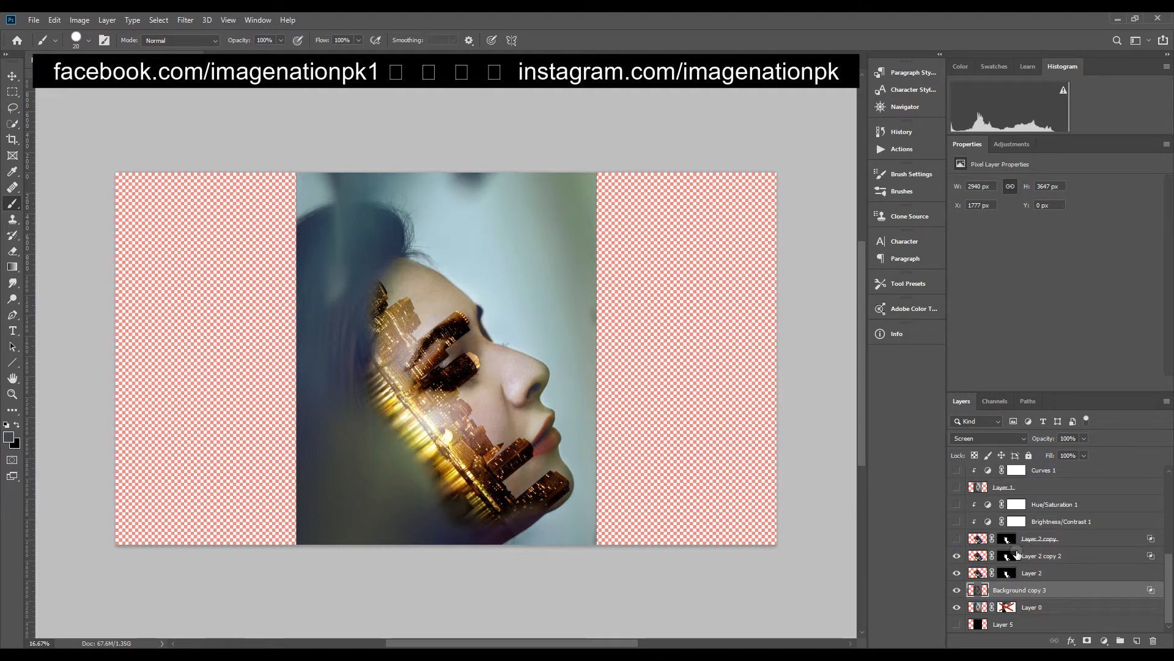
left_click(1075, 557)
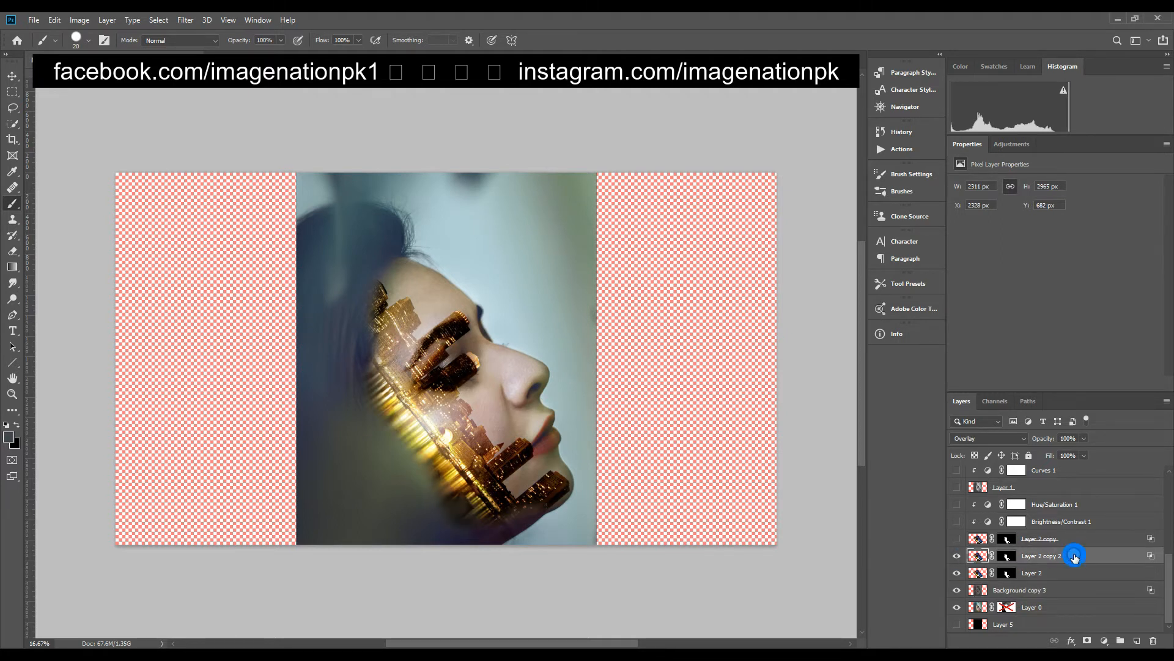
key("h")
double_click(1074, 557)
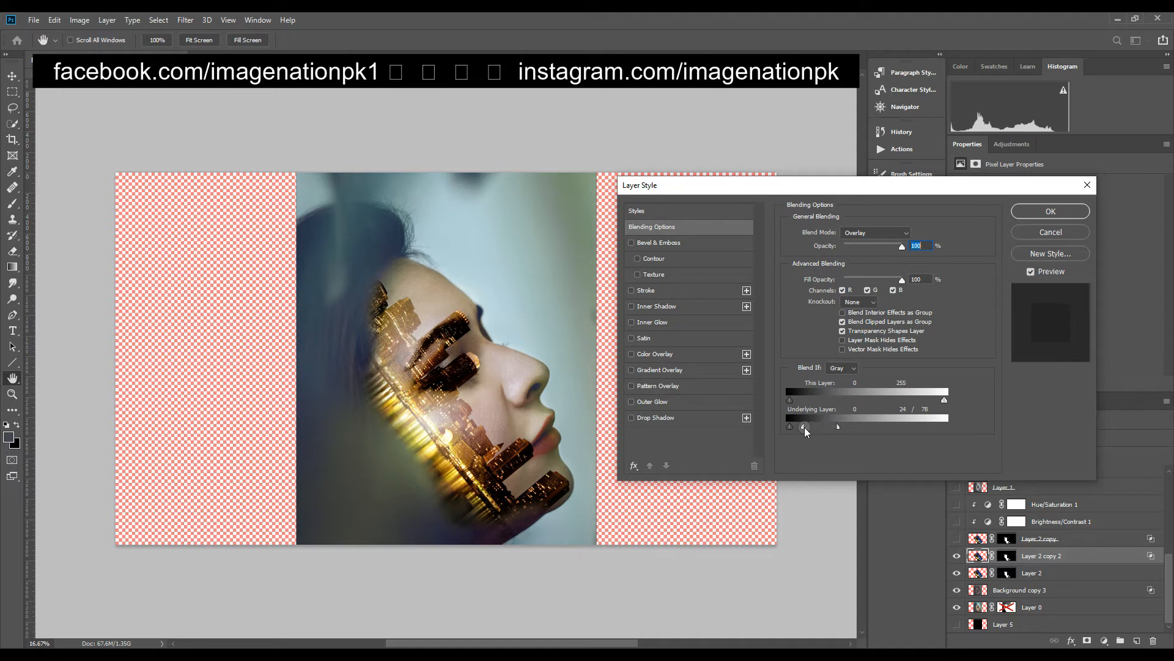
left_click_drag(805, 426, 851, 426)
Step: Split Layer 2 copy 2's Blend If highlight point for the underlying layer to 29 / 117 and apply the layer style
left_click(453, 404, "ctrl")
left_click(453, 405, "ctrl")
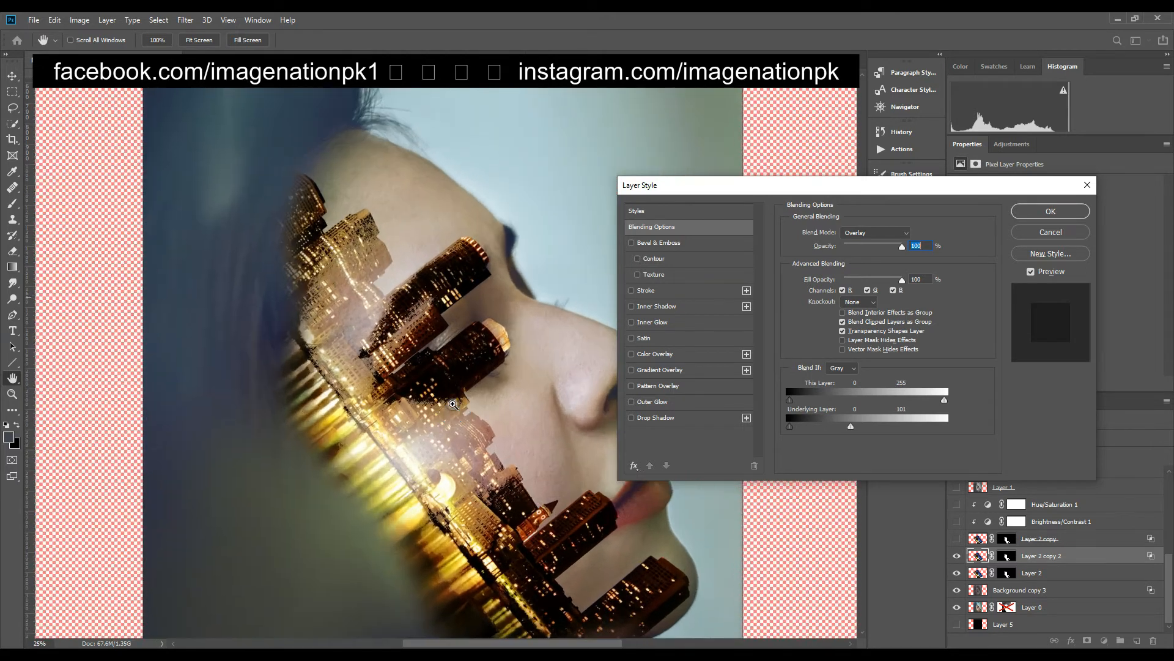
left_click(453, 404, "ctrl")
left_click(454, 404, "ctrl")
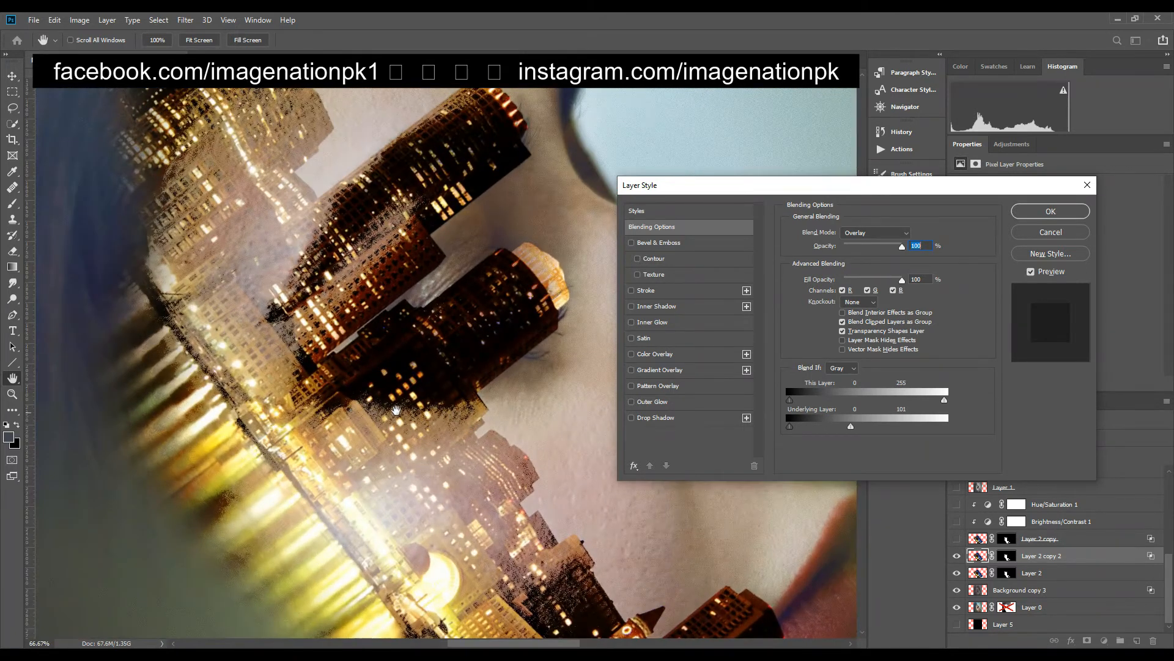
left_click_drag(847, 428, 808, 433)
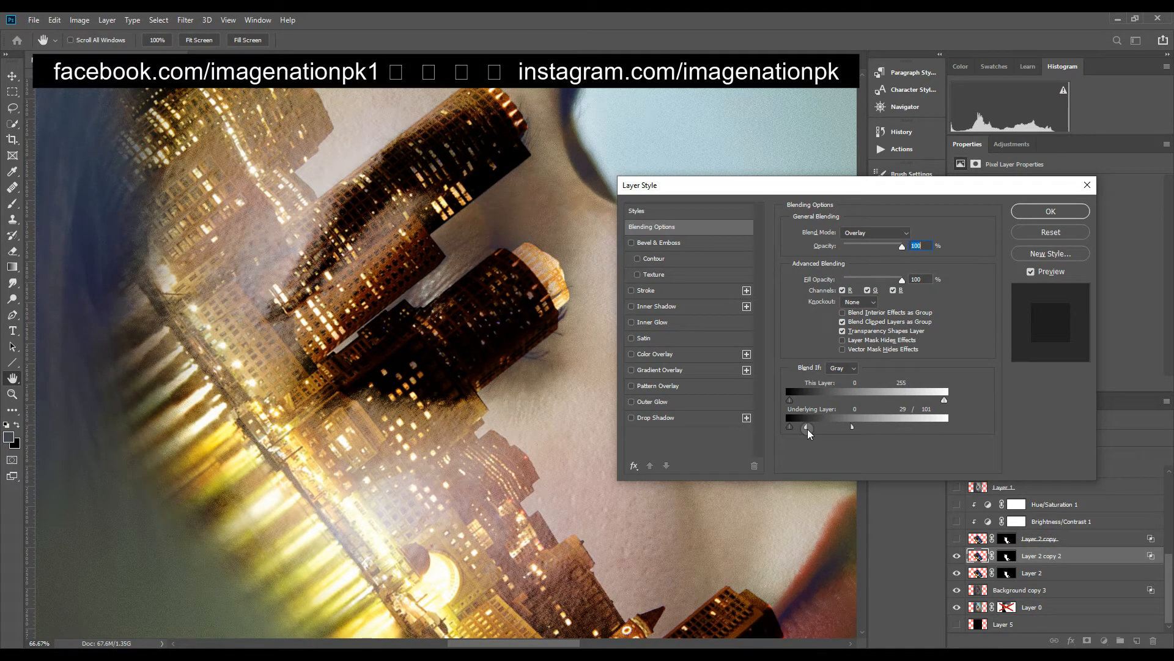
left_click_drag(855, 431, 863, 429)
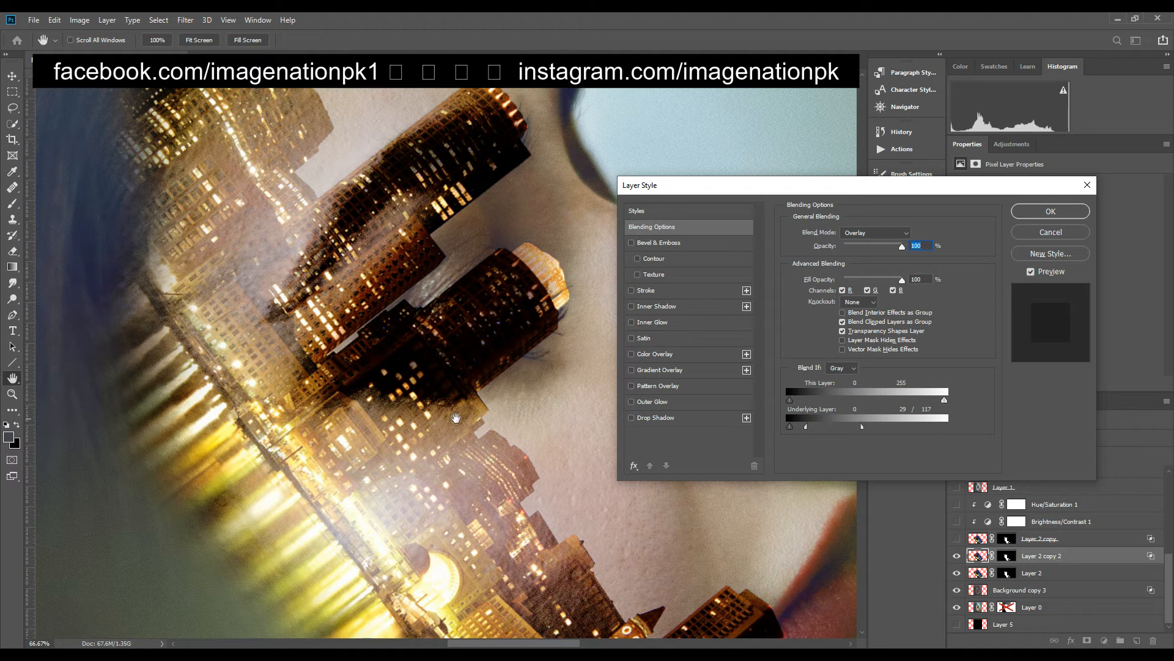
left_click(1049, 211)
scroll(446, 301, "down", 5)
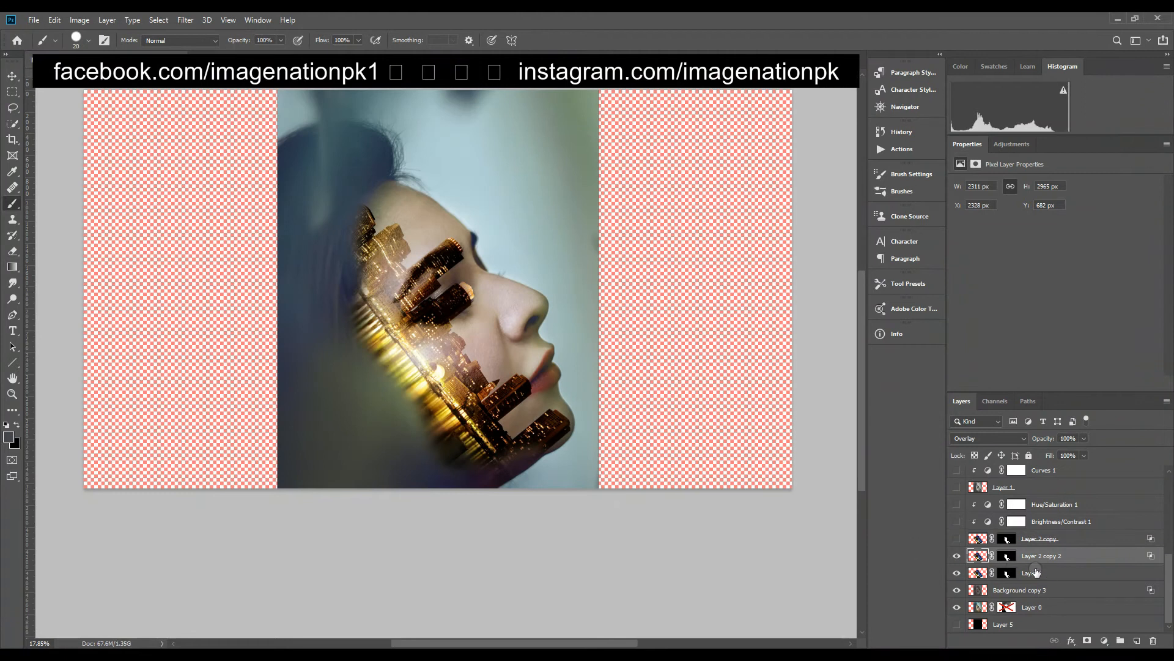
Step: Show Layer 2 copy and review its Blend If settings for the underlying layer
left_click(956, 540)
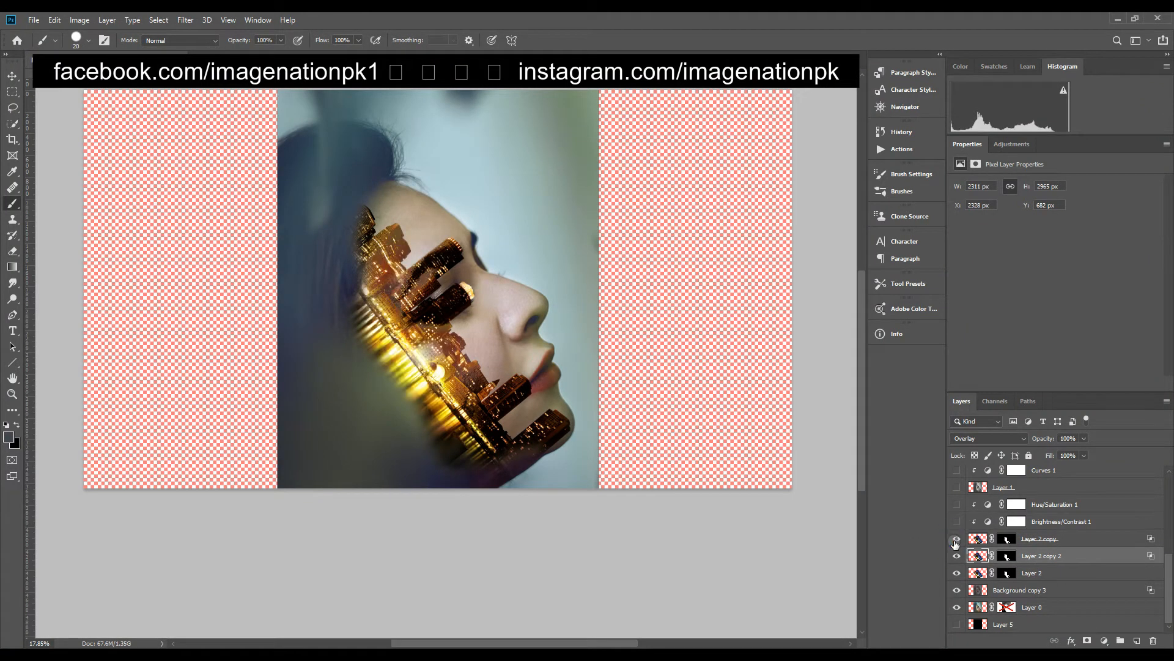
left_click(1089, 540)
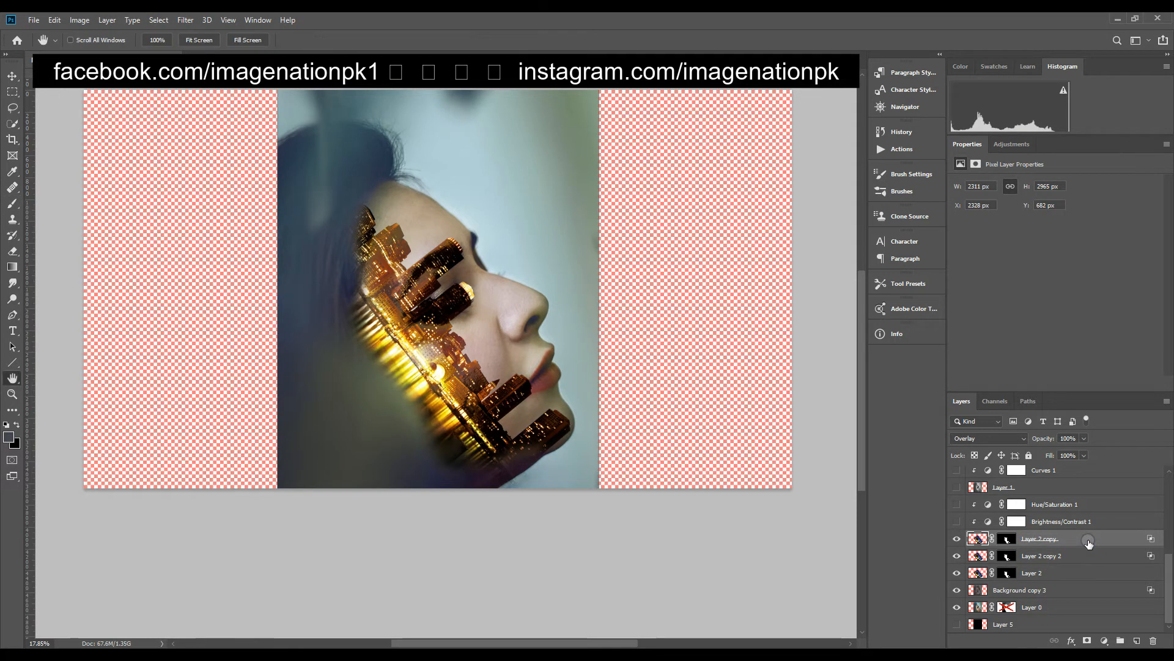
double_click(1088, 541)
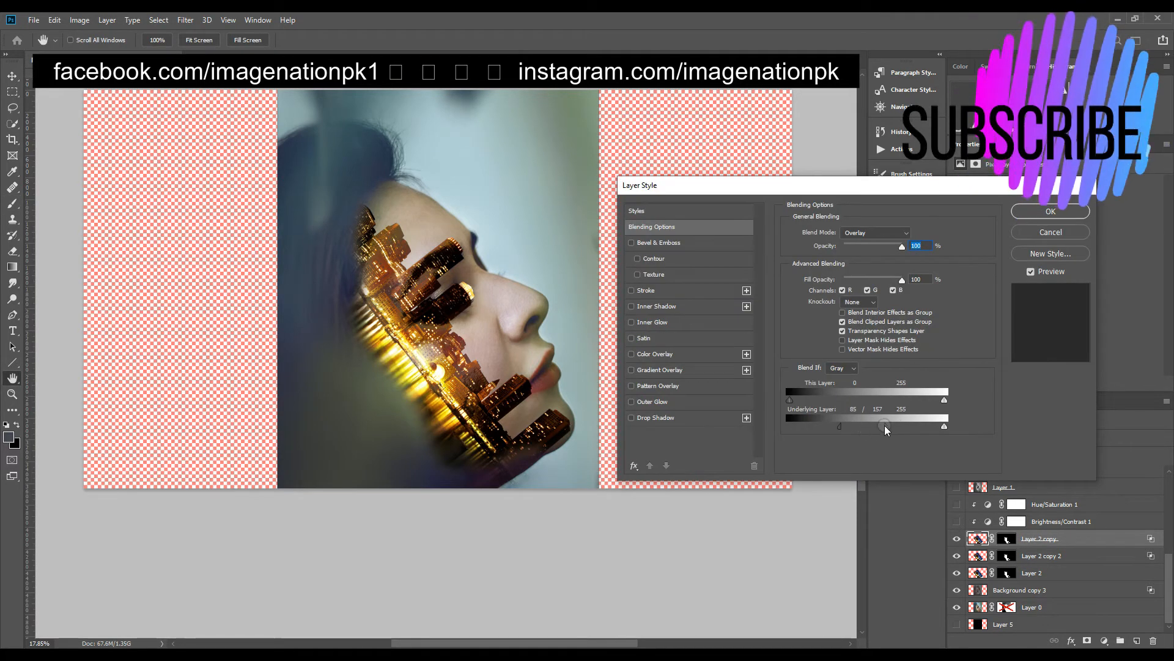
left_click(1033, 216)
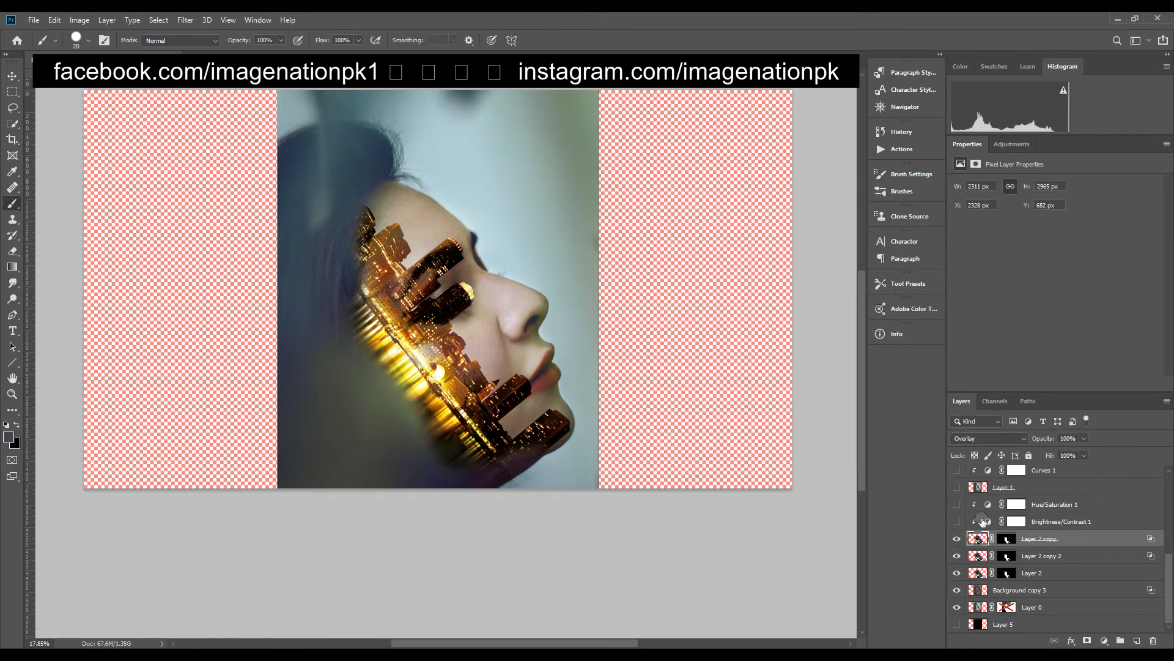
Step: Show the Brightness/Contrast 1 and Hue/Saturation 1 adjustment layers and review their settings
left_click(956, 521)
left_click(957, 504)
left_click(1093, 508)
double_click(1093, 508)
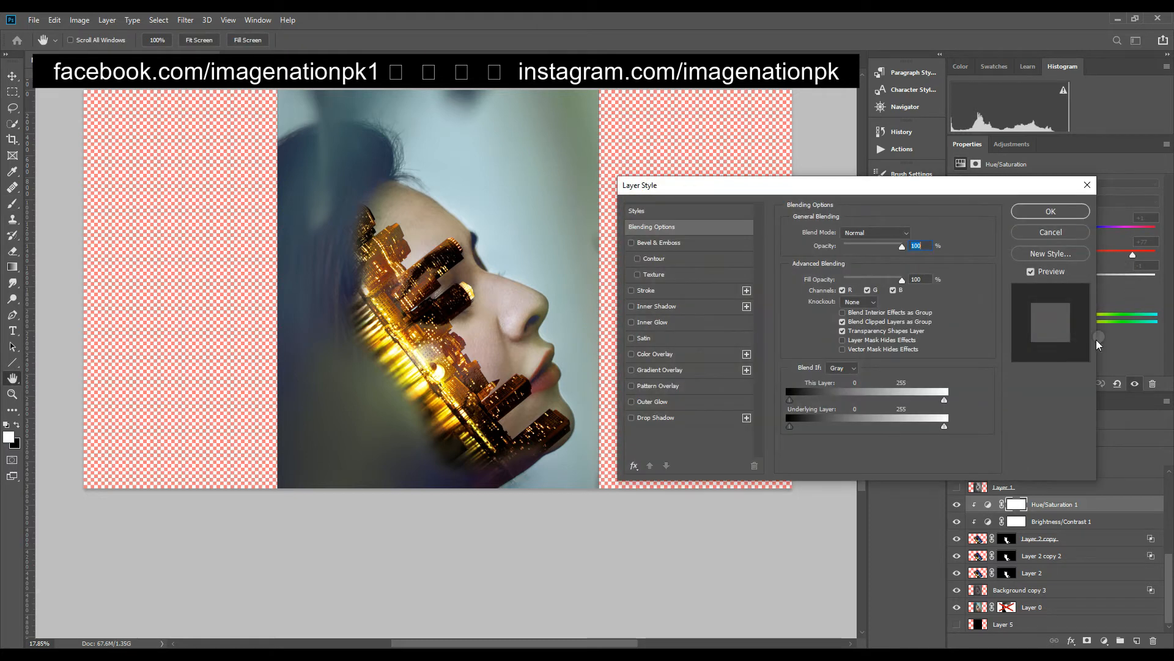
left_click(1049, 233)
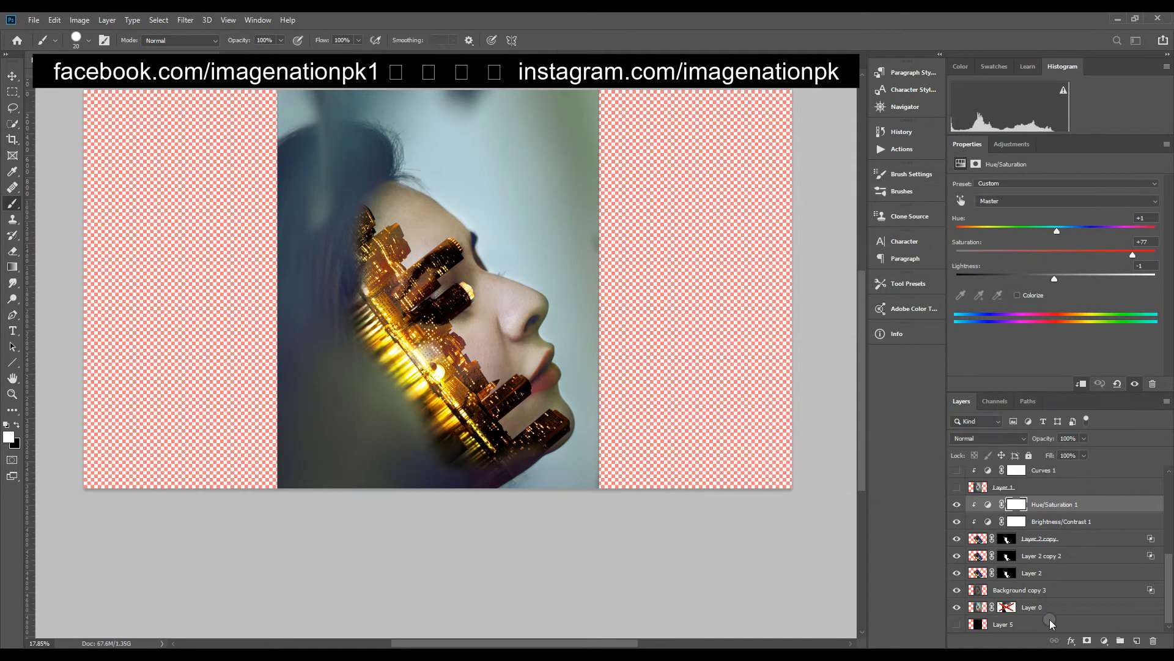
left_click(1042, 522)
left_click(989, 521)
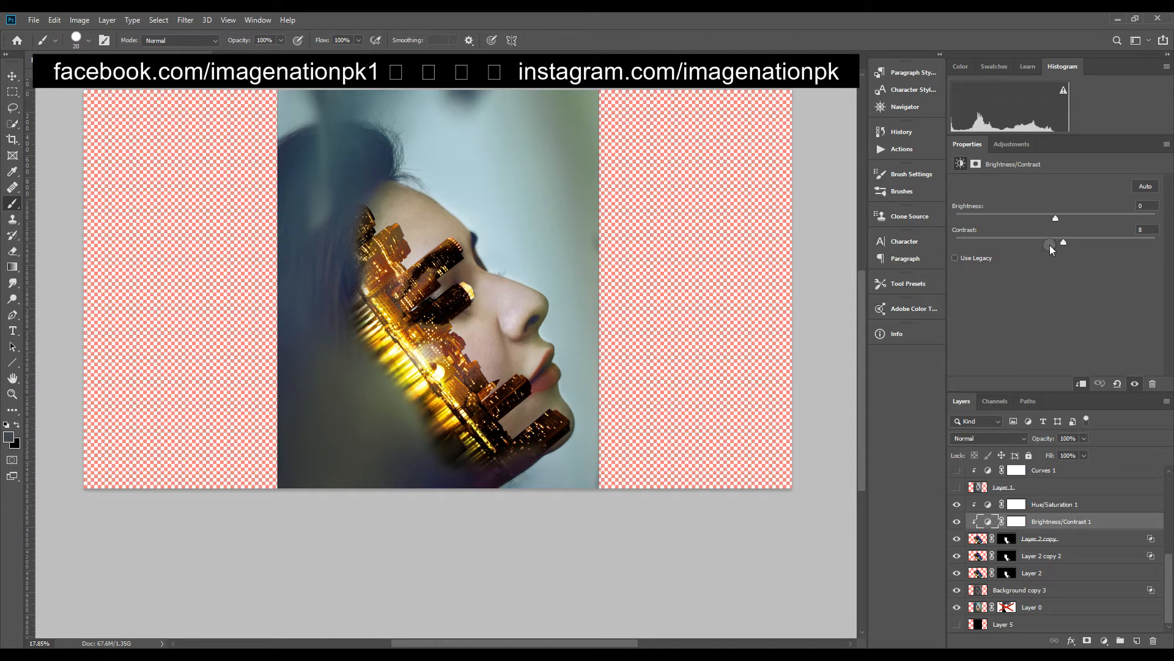
Step: Show Layer 1 and its clipped Curves 1 adjustment, and review the curve's settings
scroll(980, 500, "up", 1)
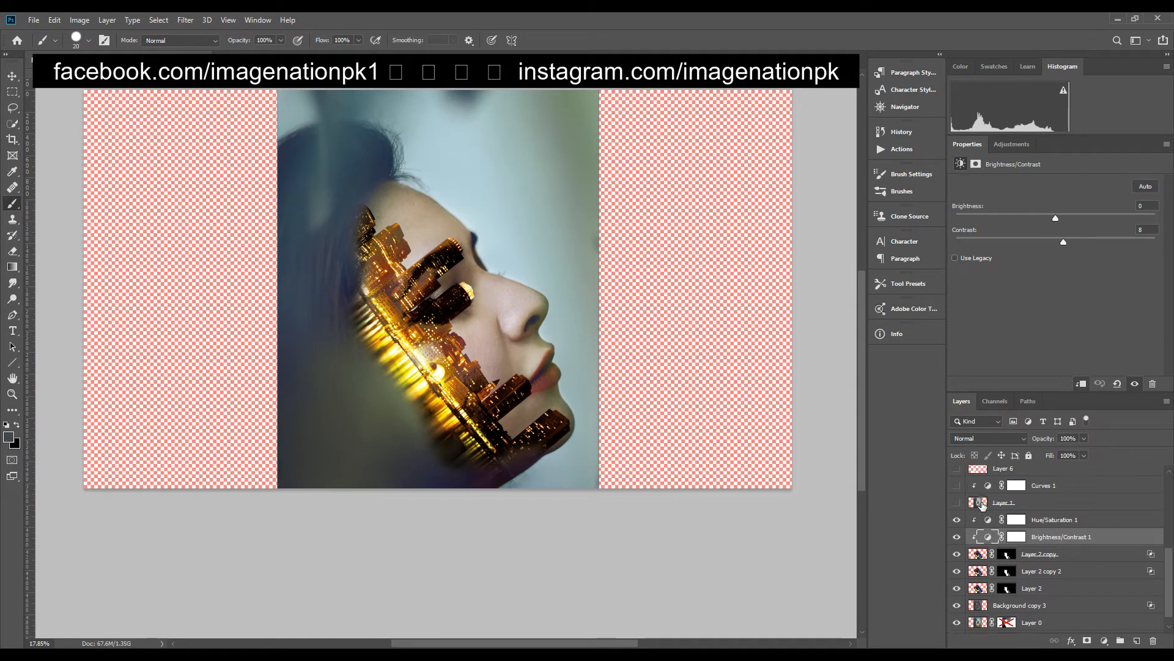
left_click(977, 503)
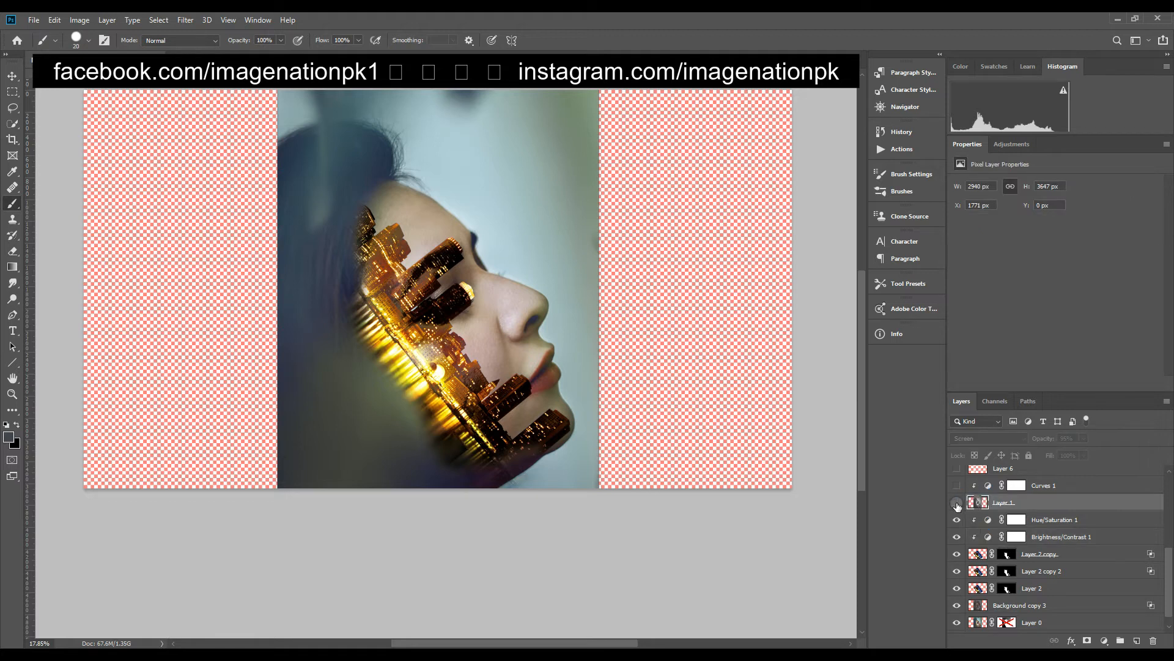
left_click(957, 502)
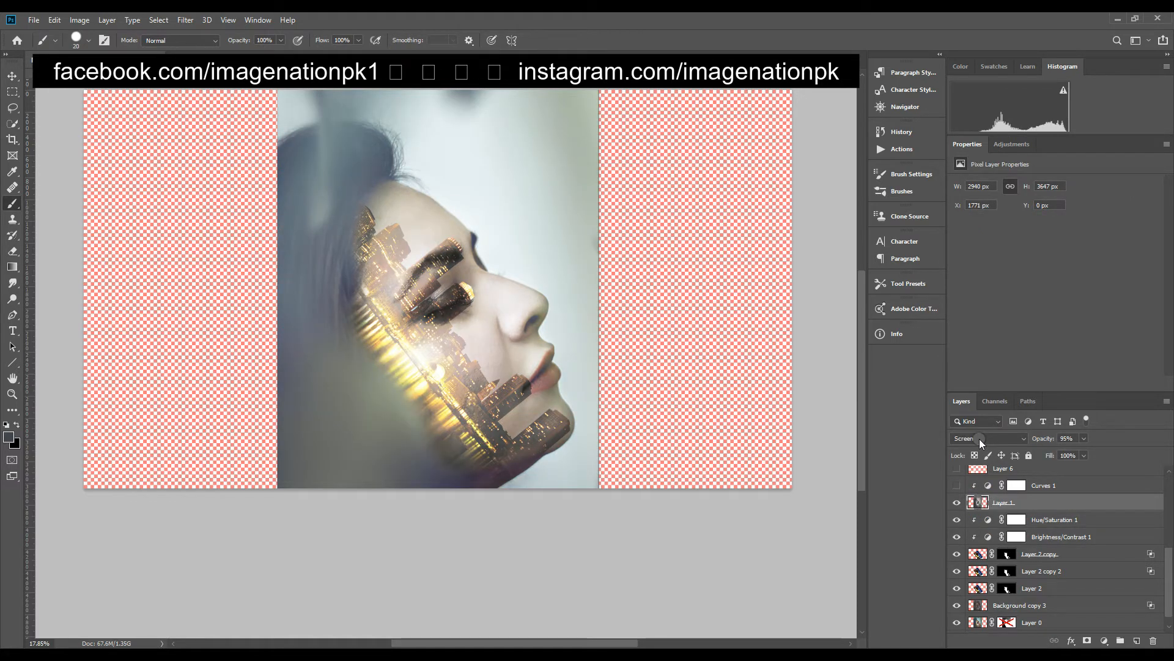
left_click(958, 486)
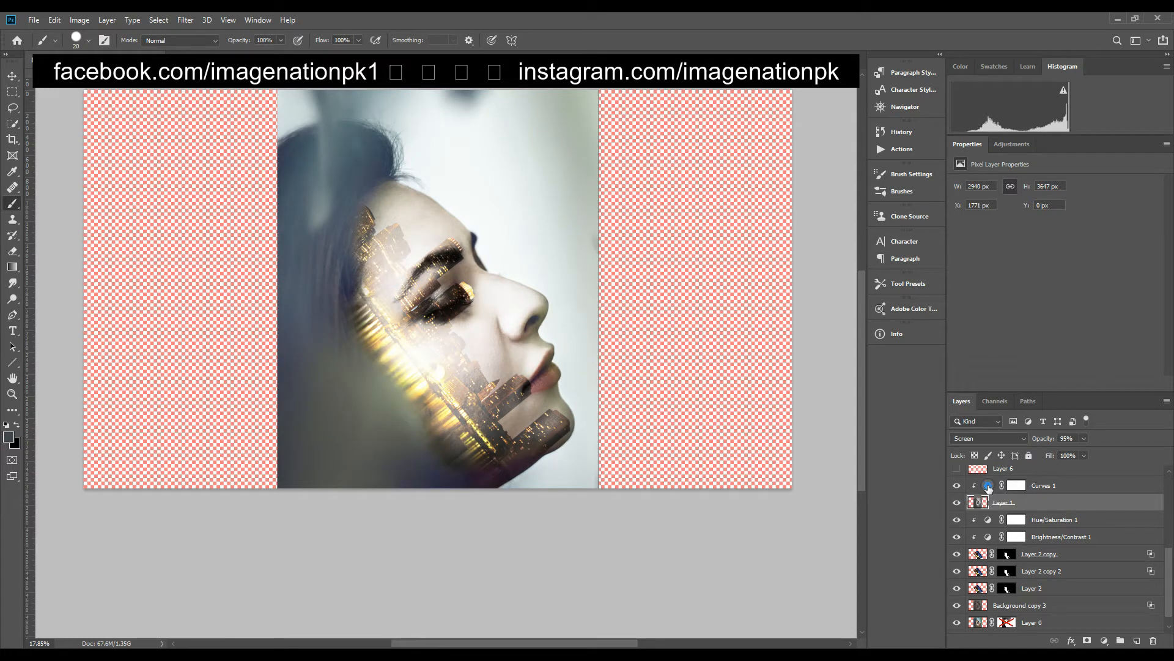
left_click(988, 485)
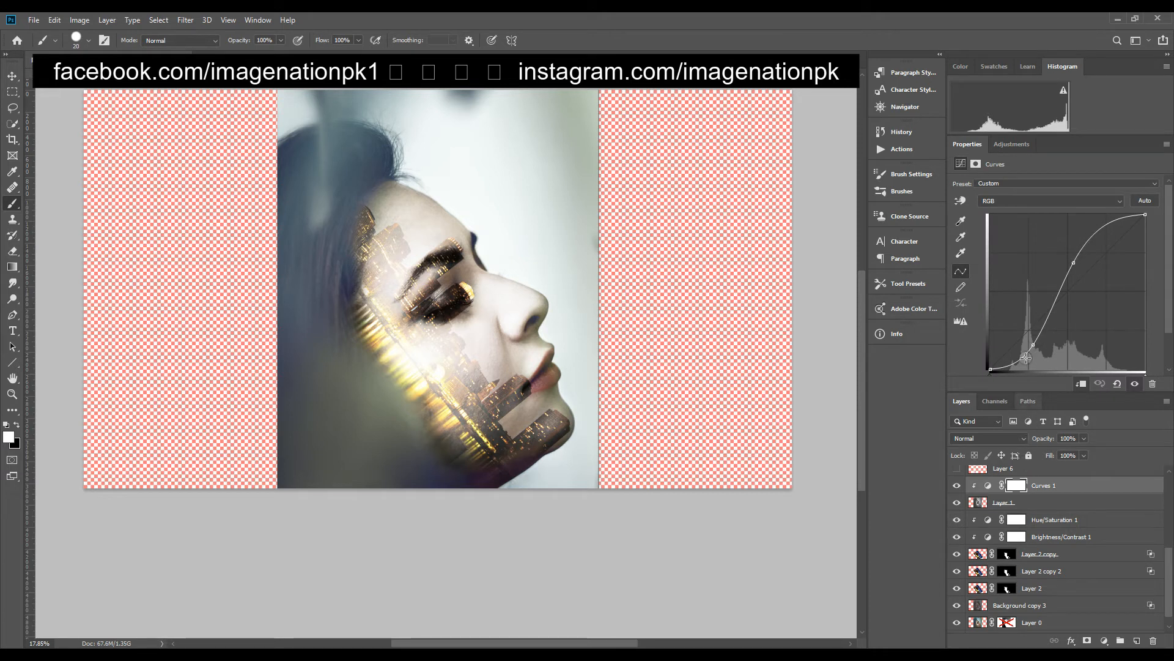
Step: Show Layer 6, inspect it in isolation, and set its opacity to 33%
scroll(1014, 523, "up", 2)
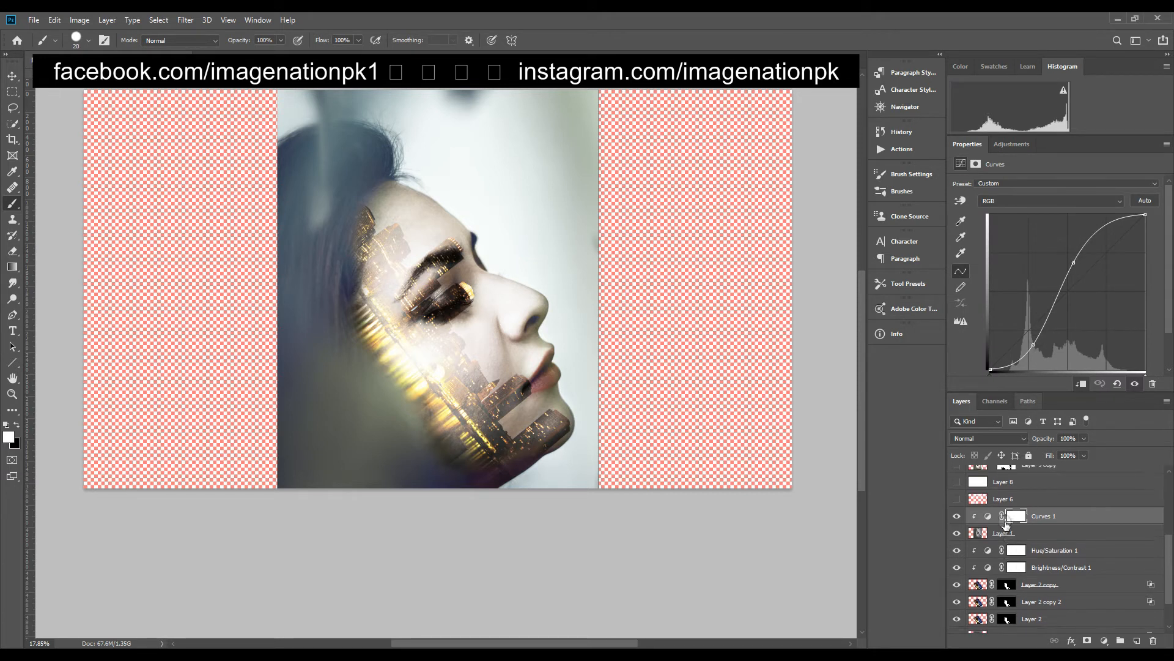
left_click(957, 499)
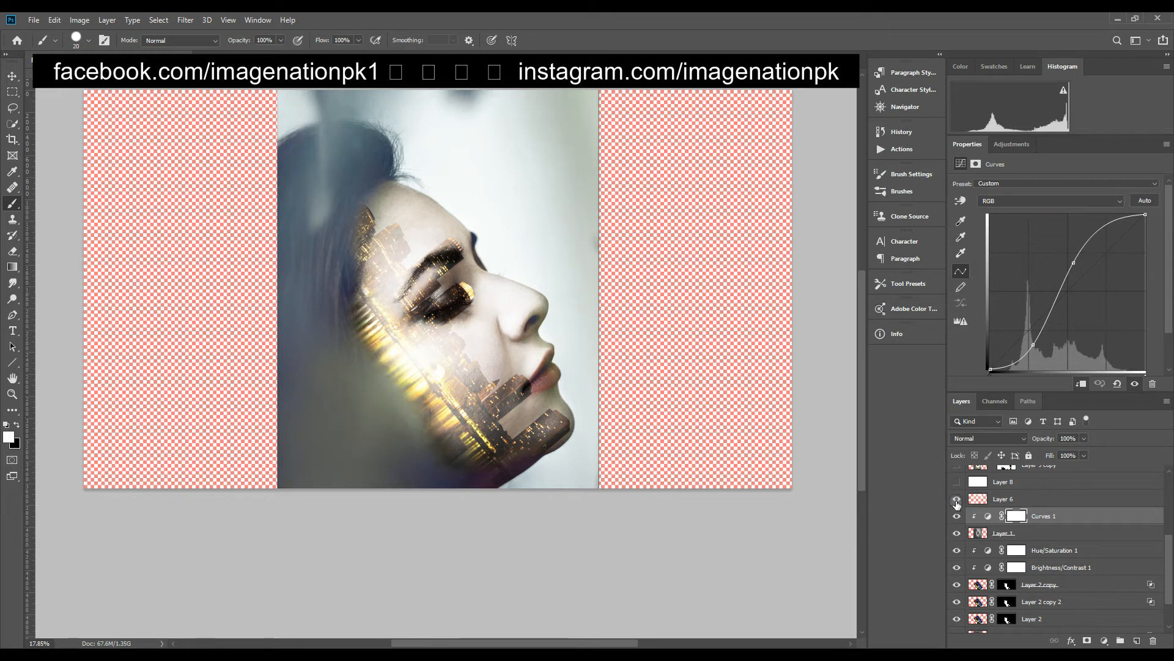
left_click(956, 500, "alt")
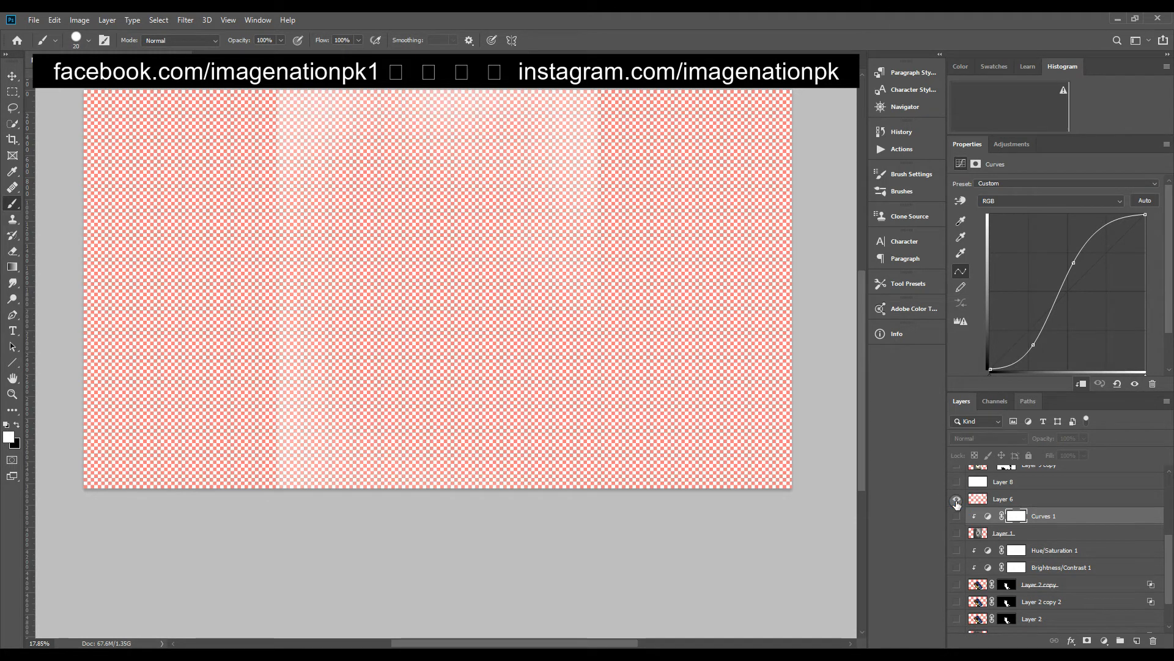
left_click(957, 501, "alt")
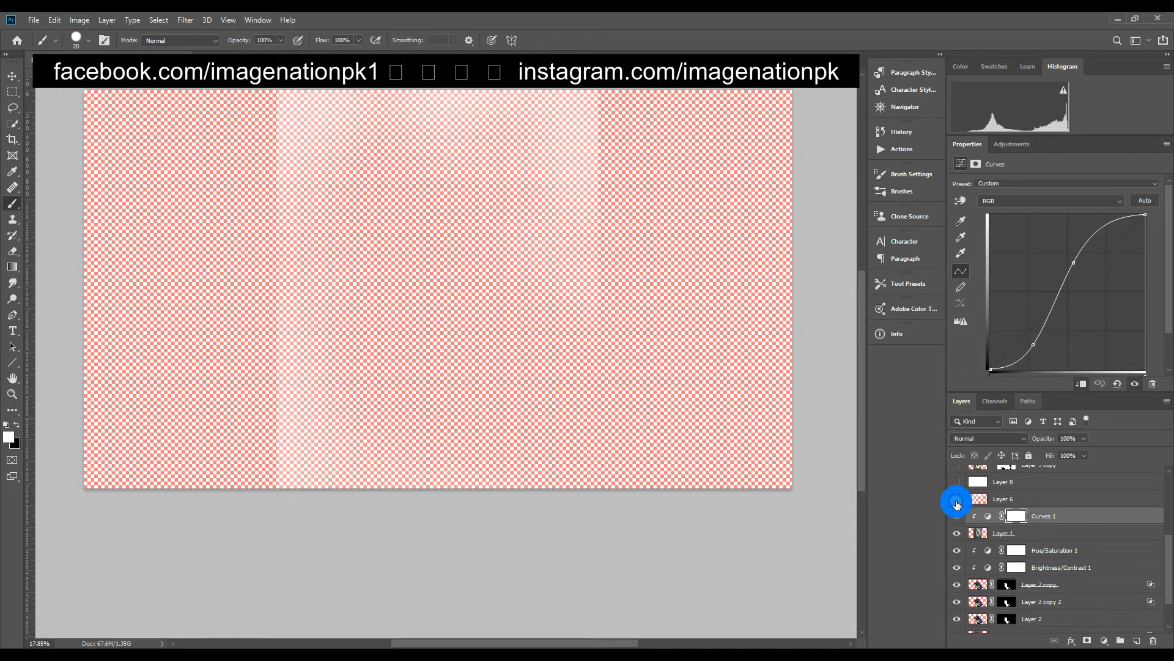
left_click(1028, 498)
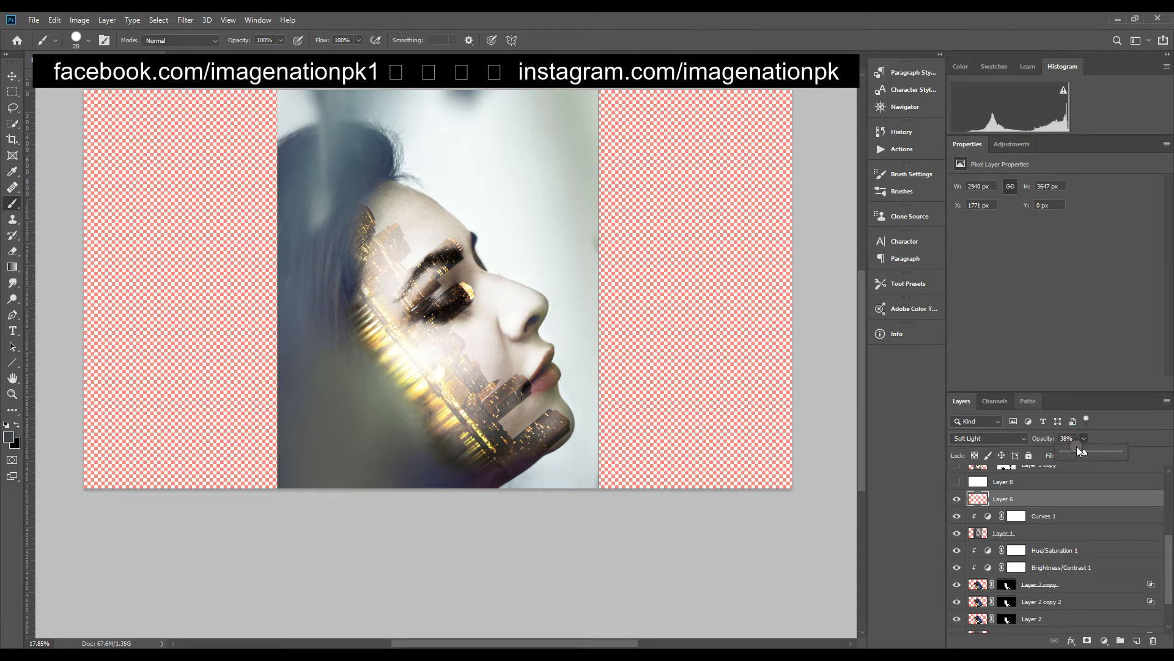
mouse_move(1087, 450)
left_mouse_down()
mouse_move(1151, 454)
mouse_move(1072, 459)
mouse_move(1151, 454)
mouse_move(1081, 458)
left_mouse_up()
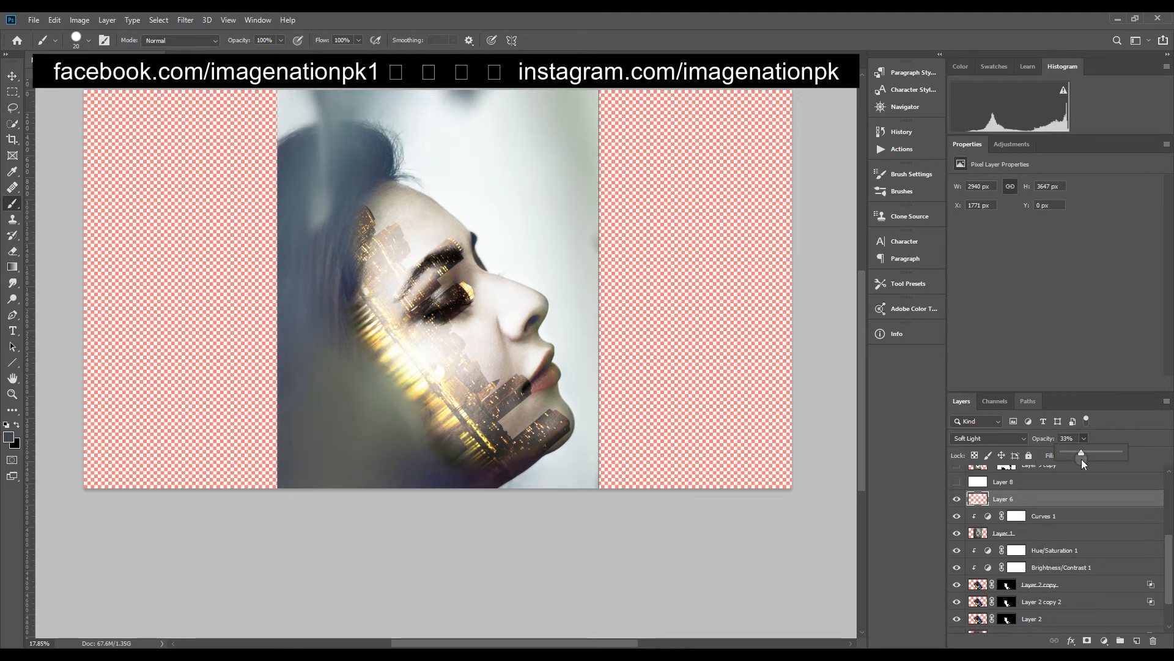
Step: Show Layer 9 copy and the white Layer 8 beneath it, inspecting Layer 9 copy in isolation
left_click(958, 482)
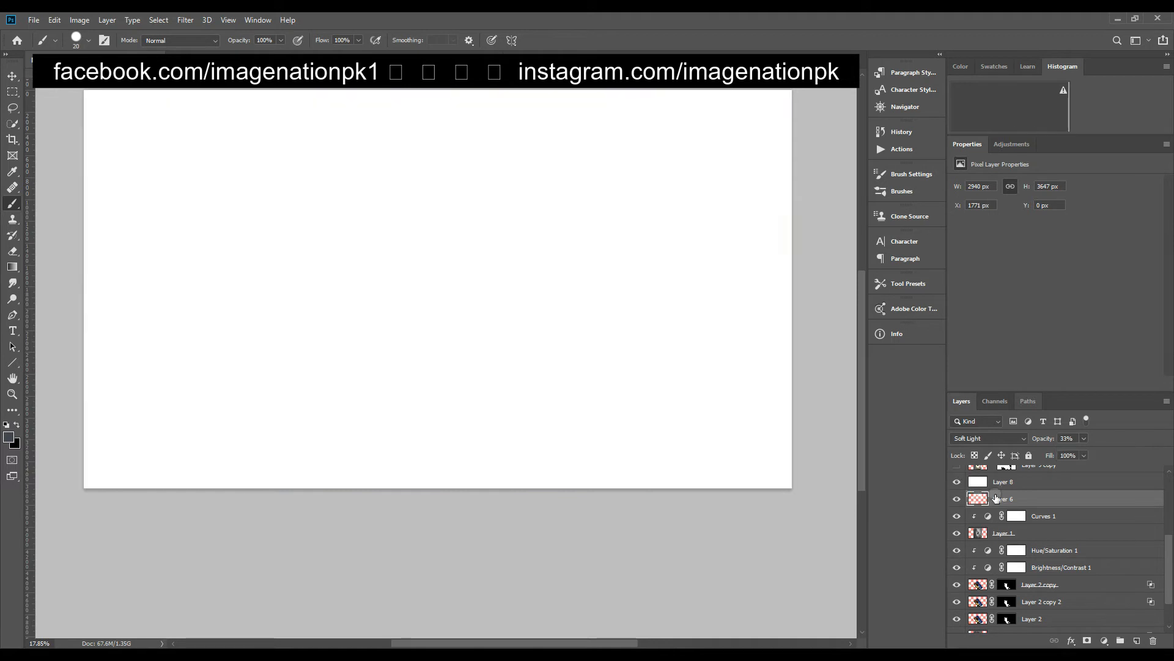
scroll(1000, 503, "up", 3)
left_click(957, 527)
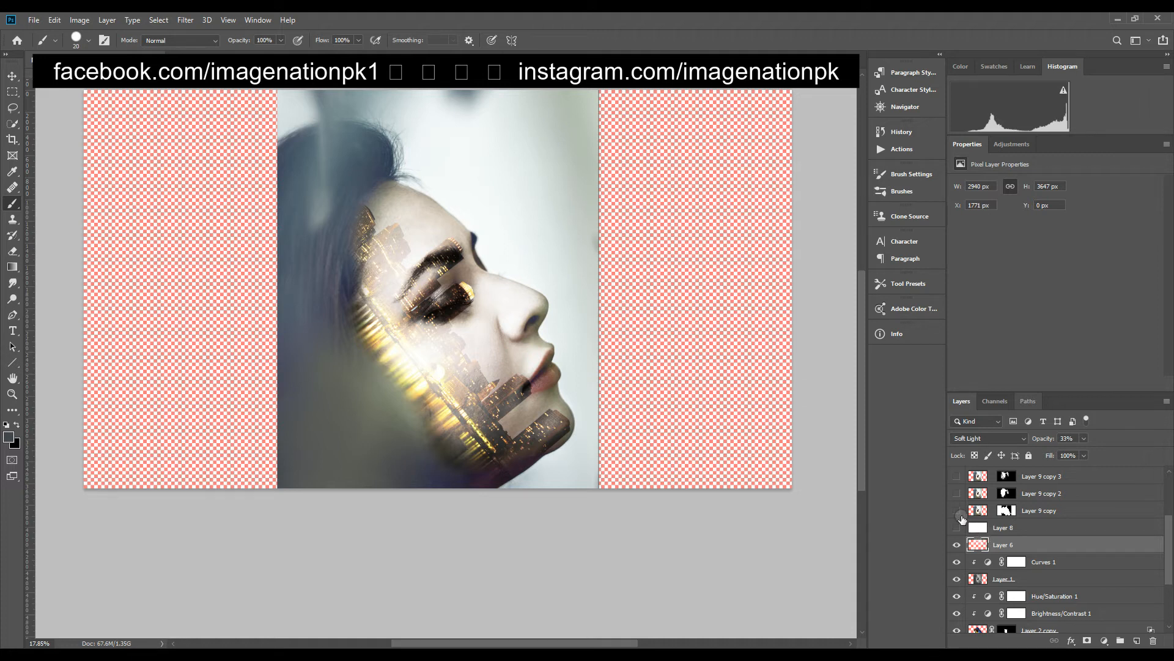
left_click(956, 512, "alt")
left_click(957, 512, "alt")
left_click(956, 512, "alt")
left_click(956, 512, "alt")
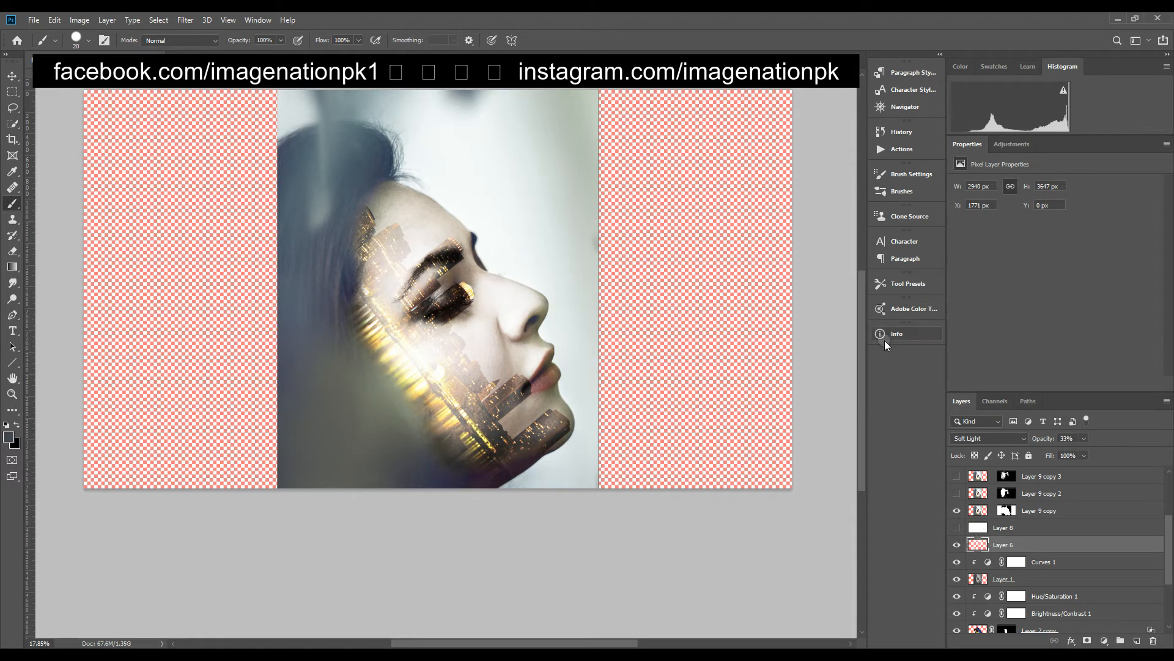
left_click(957, 528)
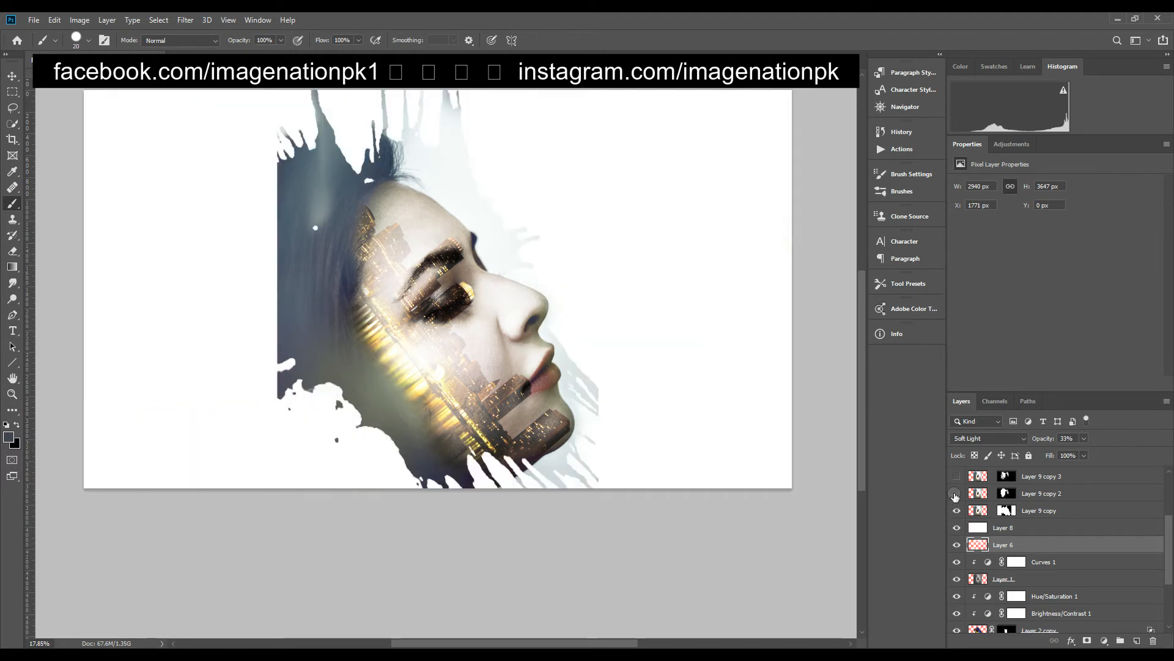
Step: Compare the image with Layer 9 copy 2 shown and hidden, and inspect Layer 9 copy's mask on its own
left_click(957, 493)
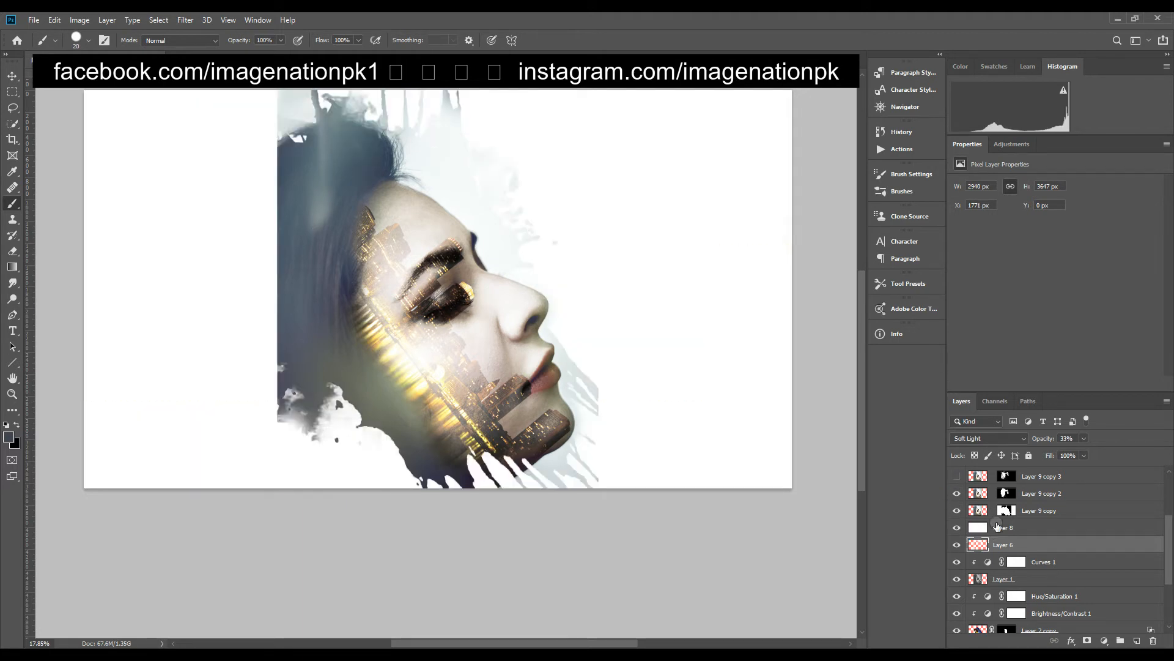
scroll(1006, 517, "up", 1)
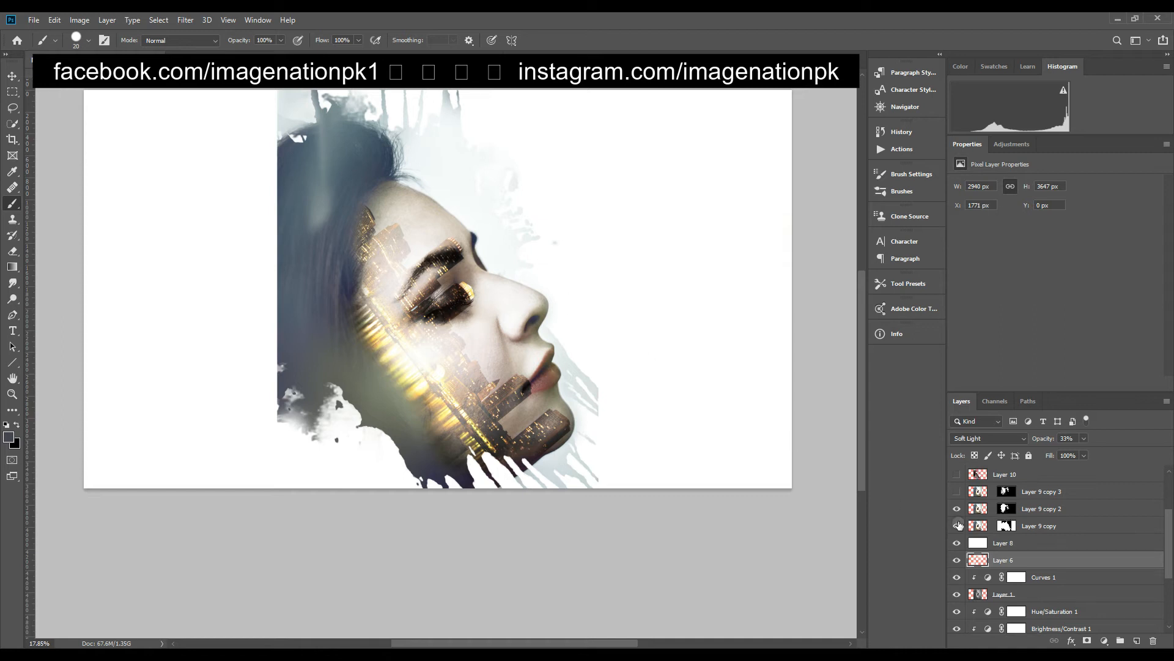
left_click(958, 510)
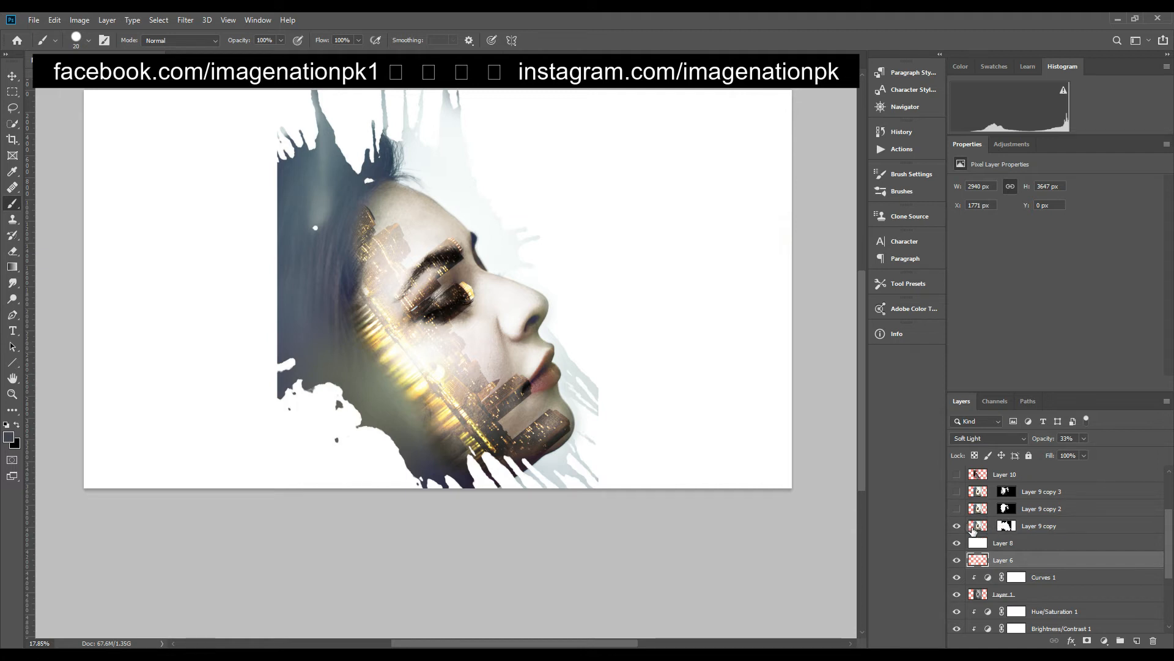
left_click(1008, 527, "alt")
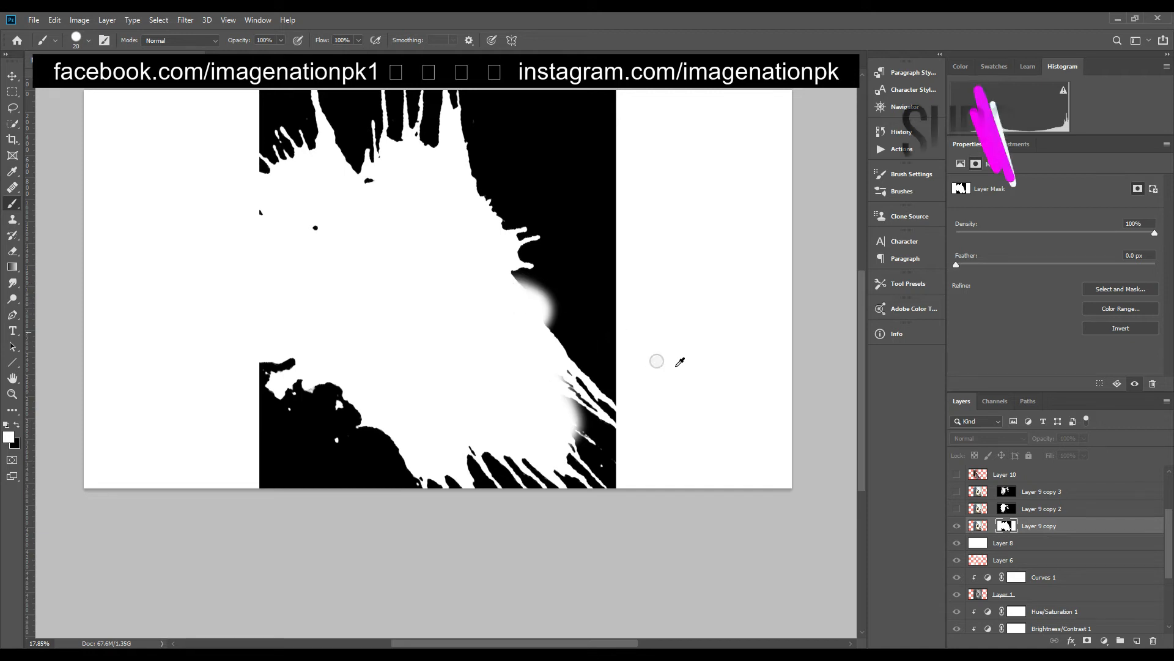
left_click(958, 526)
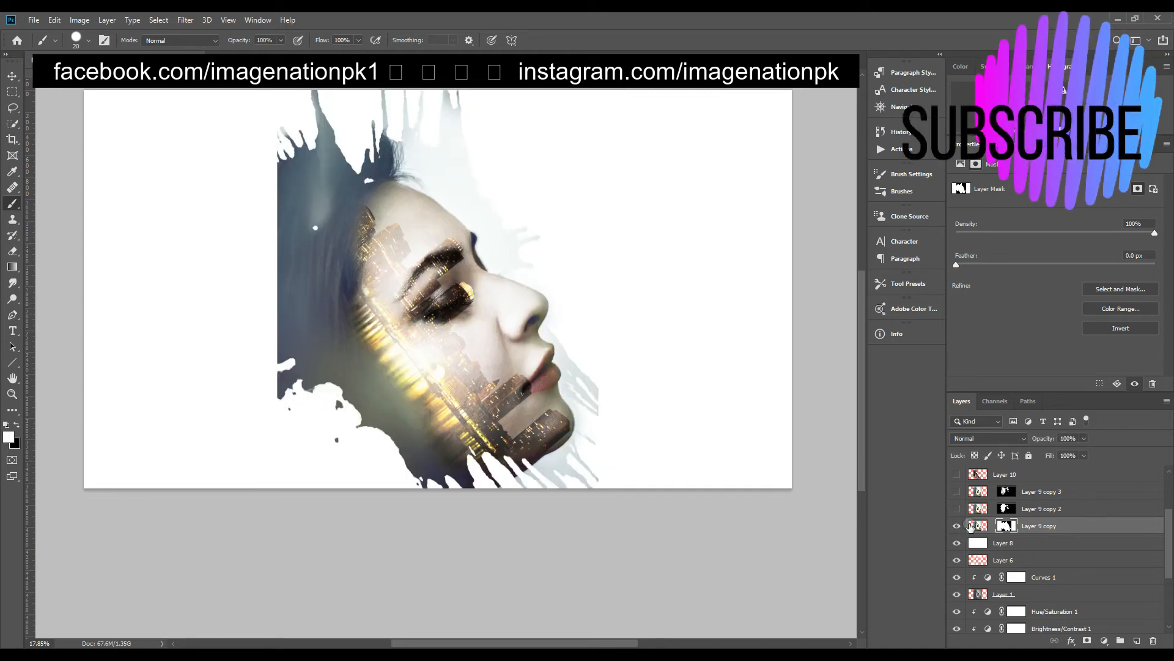
Step: Show Layer 9 copy 2 and inspect its masked content in isolation before restoring the other layers
left_click(957, 510)
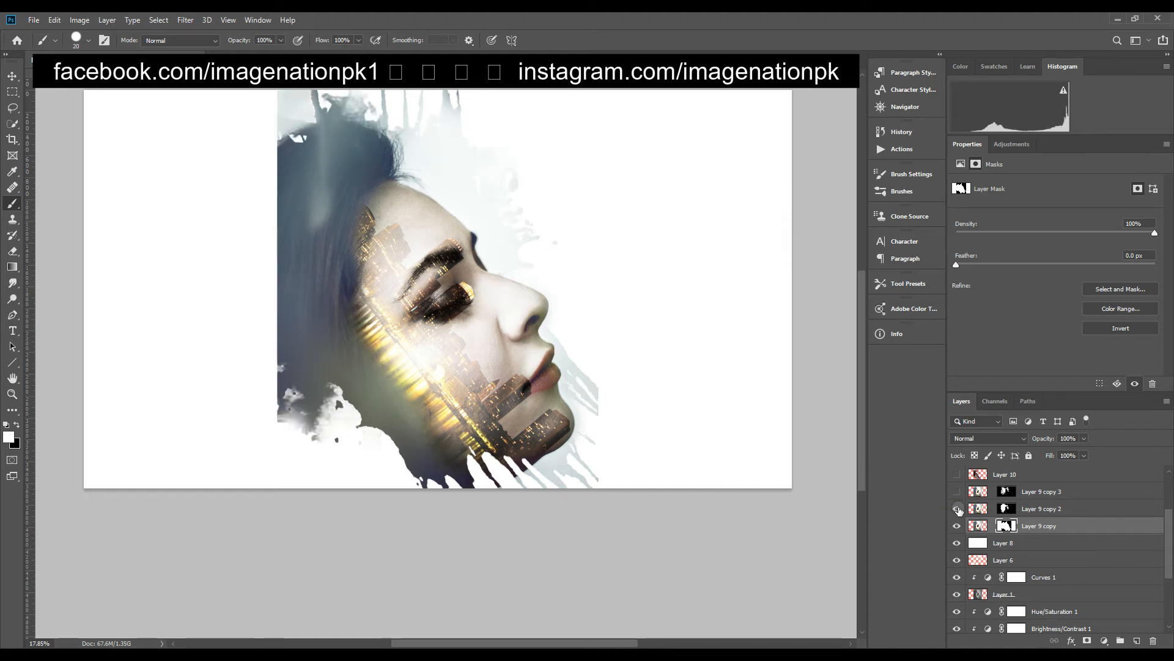
left_click(958, 510, "alt")
left_click(958, 510, "alt")
left_click(958, 510, "alt")
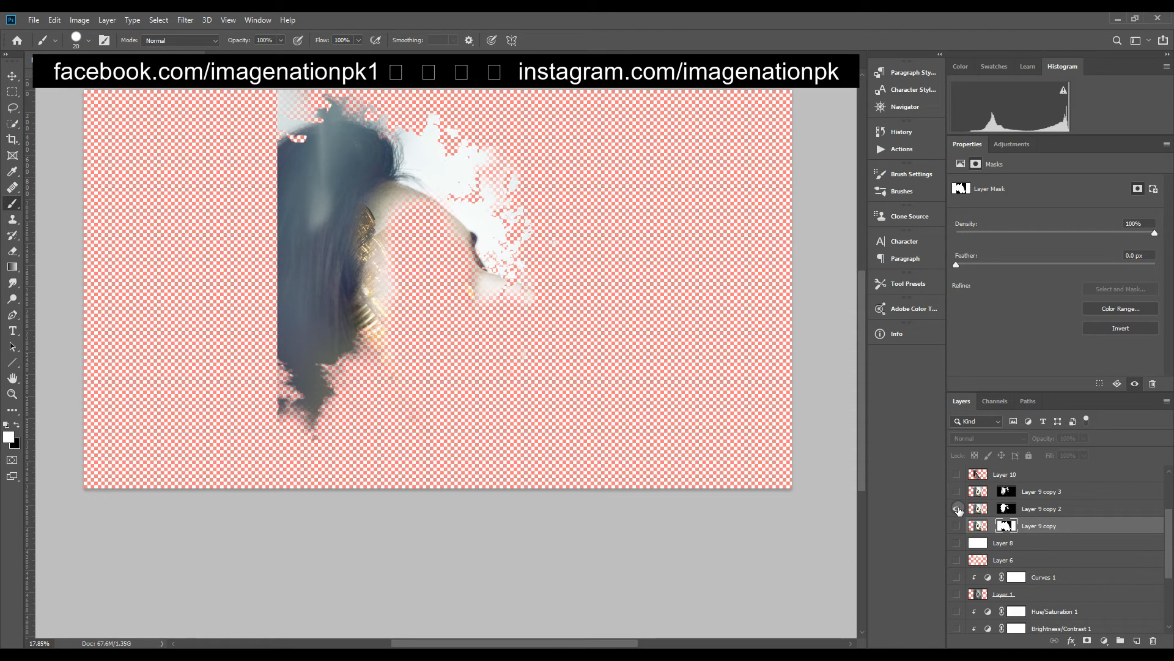
left_click(958, 511, "alt")
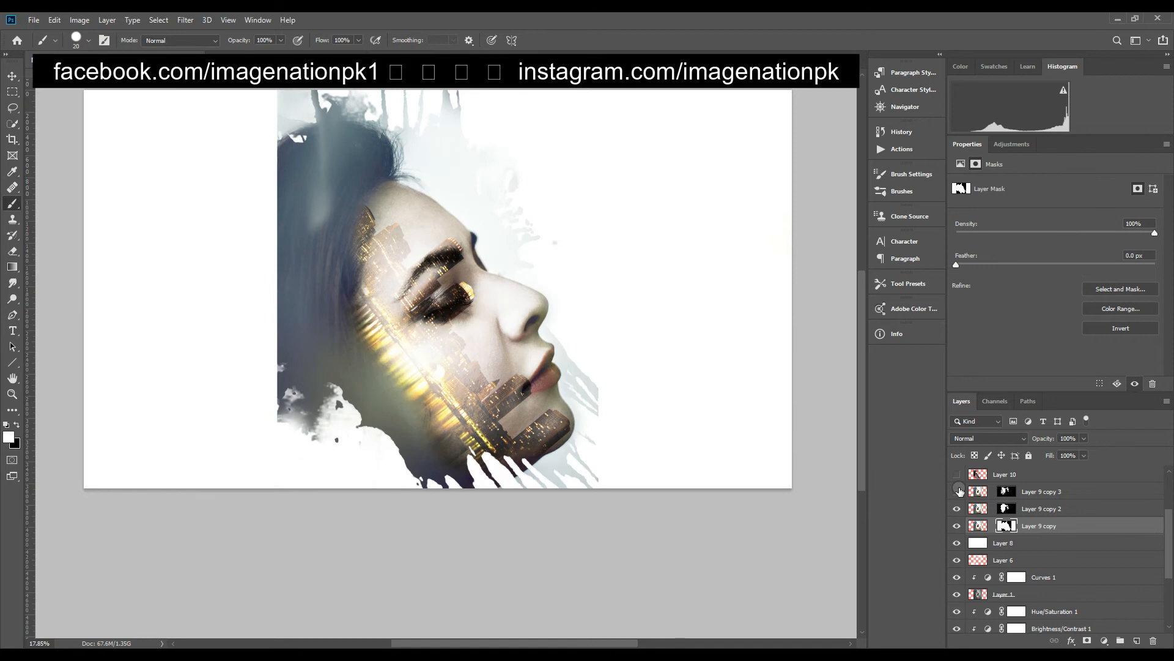
Step: Show Layer 9 copy 3, inspect its masked content in isolation, and compare the image with it hidden and shown
left_click(958, 491)
left_click(958, 491, "alt")
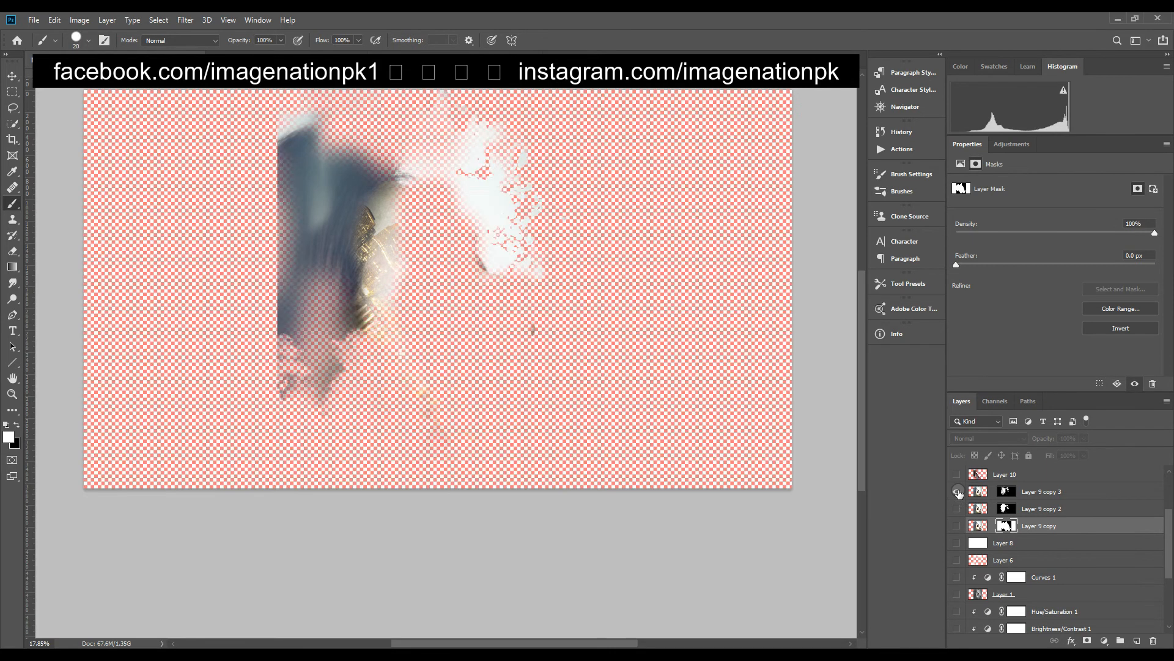
left_click(958, 492, "alt")
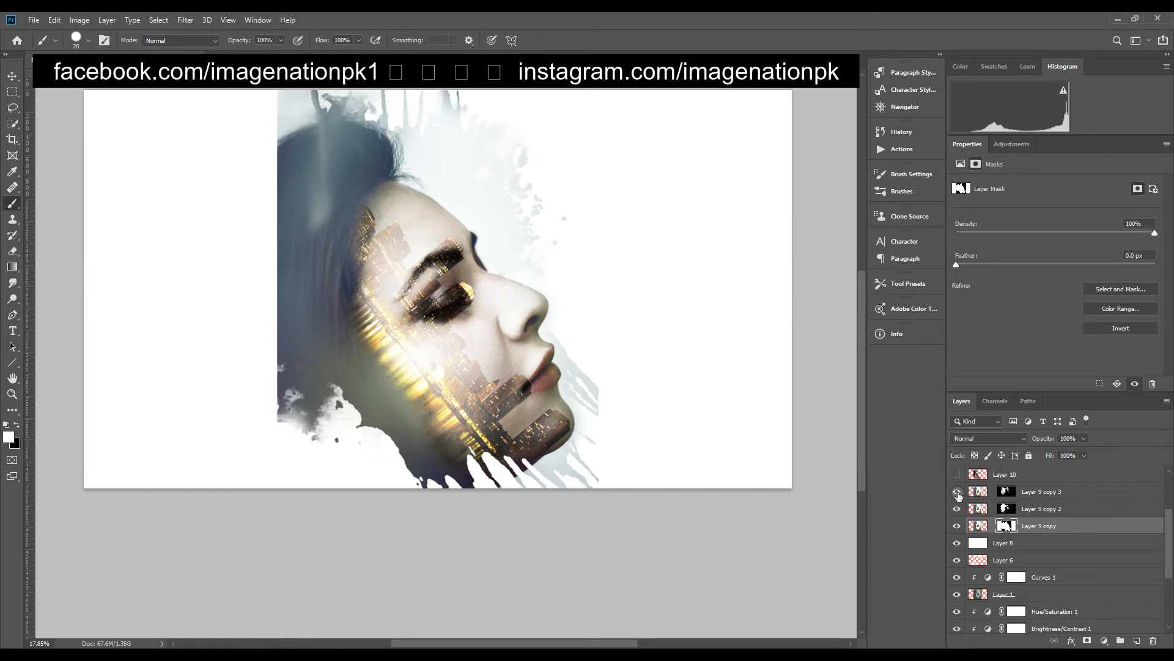
left_click(958, 492)
left_click(958, 492)
Step: Show Layer 10, inspect its painted shading in isolation, and select the layer to check its blend mode
scroll(993, 514, "up", 2)
left_click(956, 506)
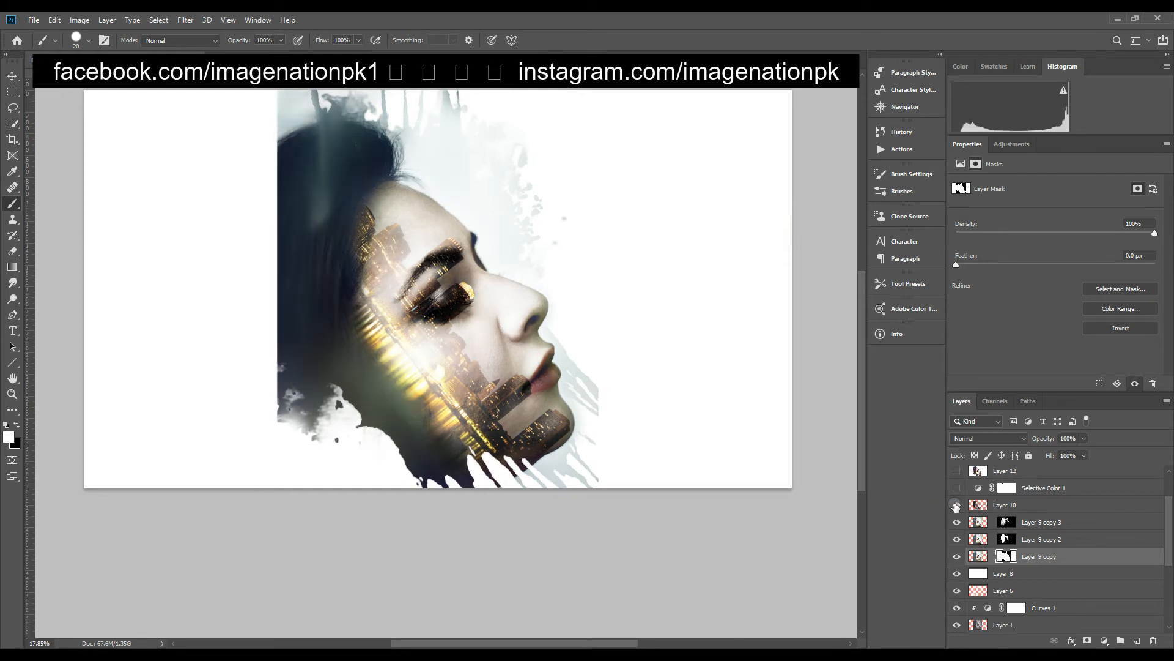
left_click(956, 505, "alt")
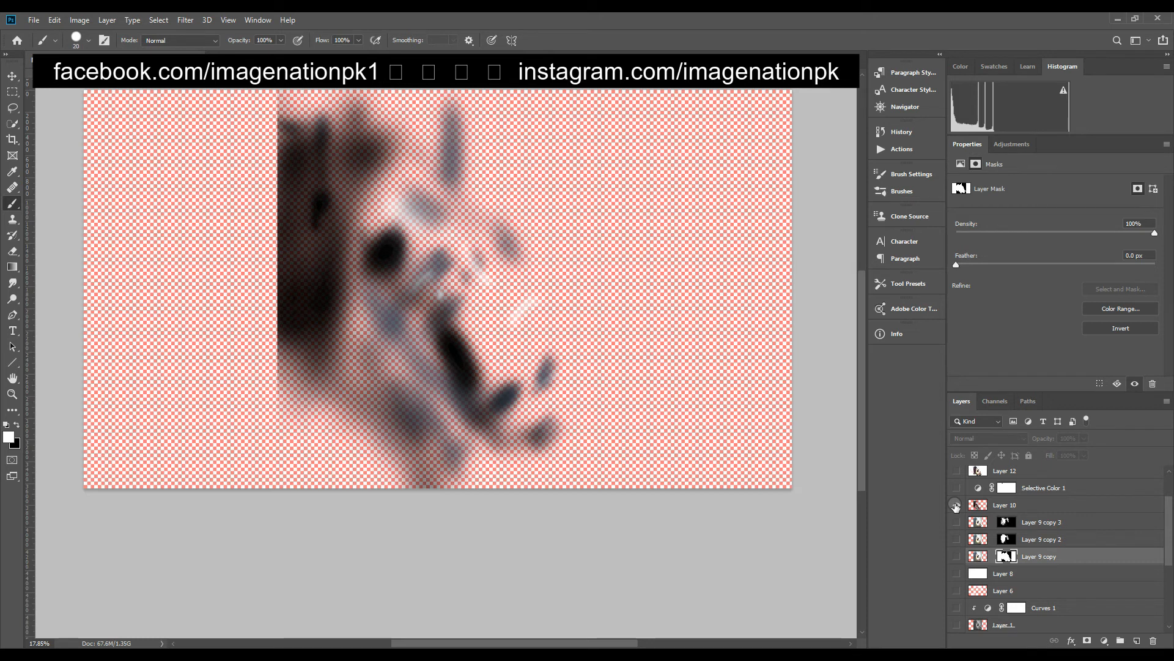
left_click(956, 505, "alt")
left_click(1025, 511)
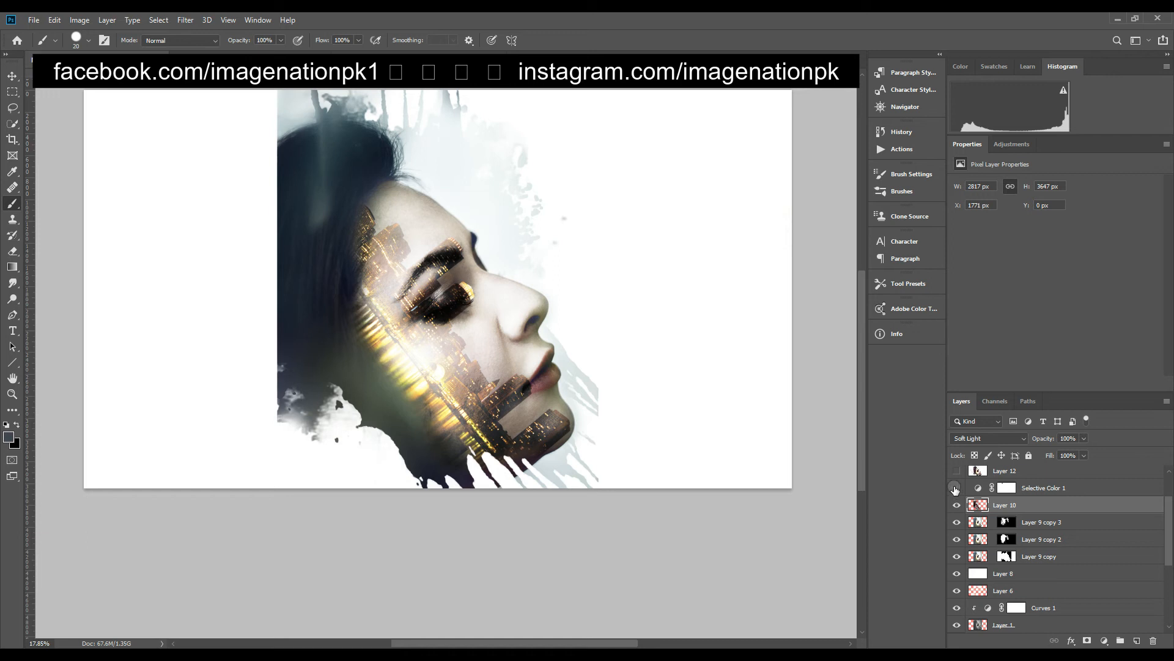
Step: Show the Selective Color 1 adjustment and review its settings for Blacks and Yellows
left_click(957, 488)
left_click(979, 488)
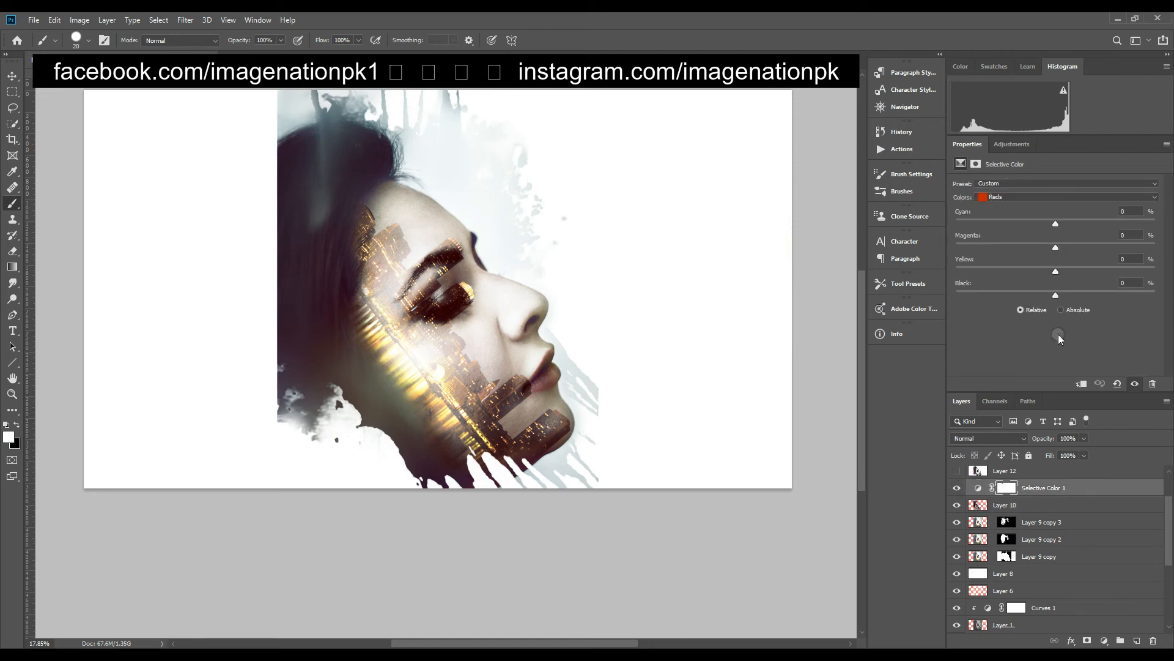
left_click(987, 197)
left_click(990, 283)
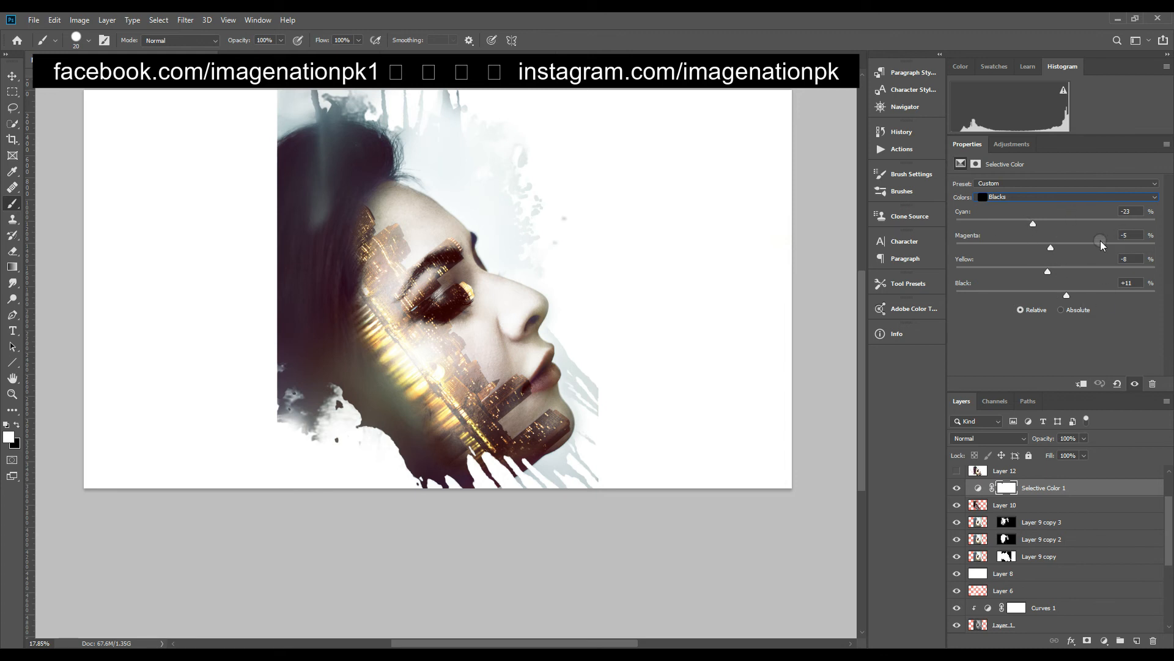
left_click(1015, 204)
left_click(1016, 204)
left_click(1019, 197)
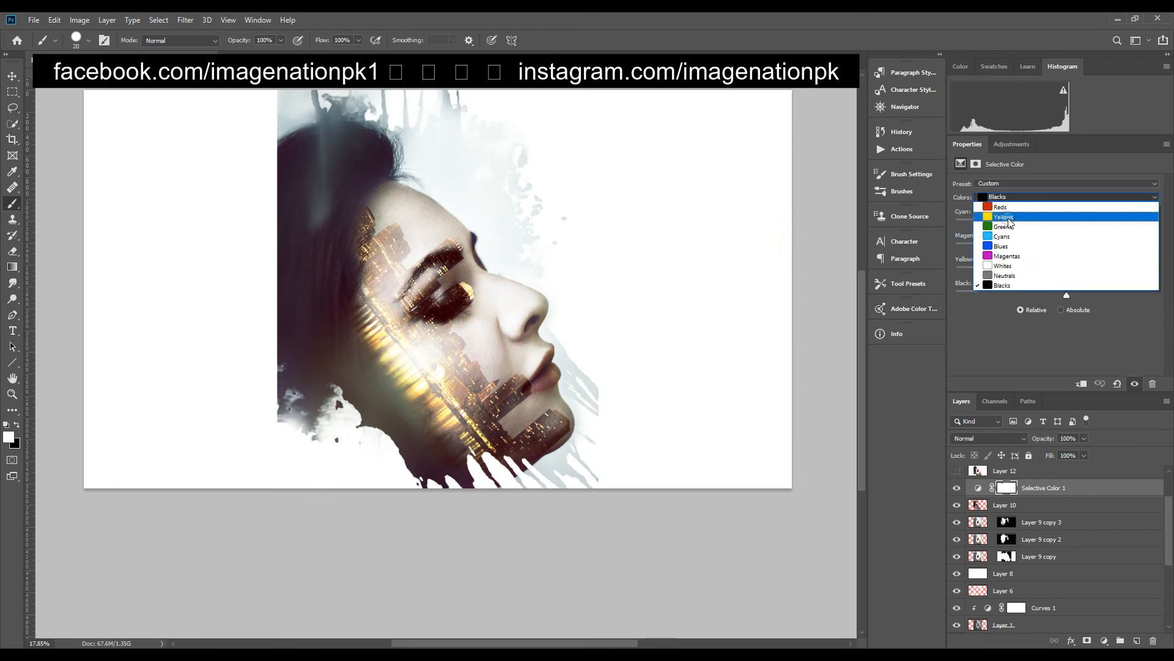
left_click(1008, 218)
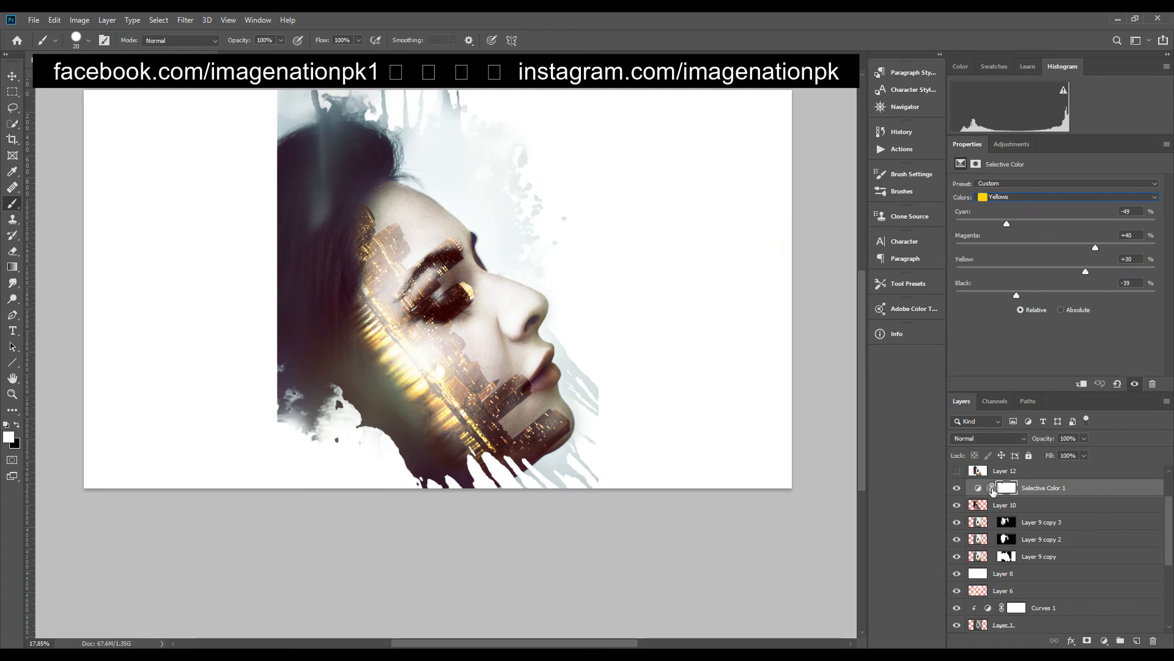
Step: Select and show Layer 12, inspecting its content in isolation before restoring the other layers
scroll(988, 496, "up", 3)
left_click(979, 518)
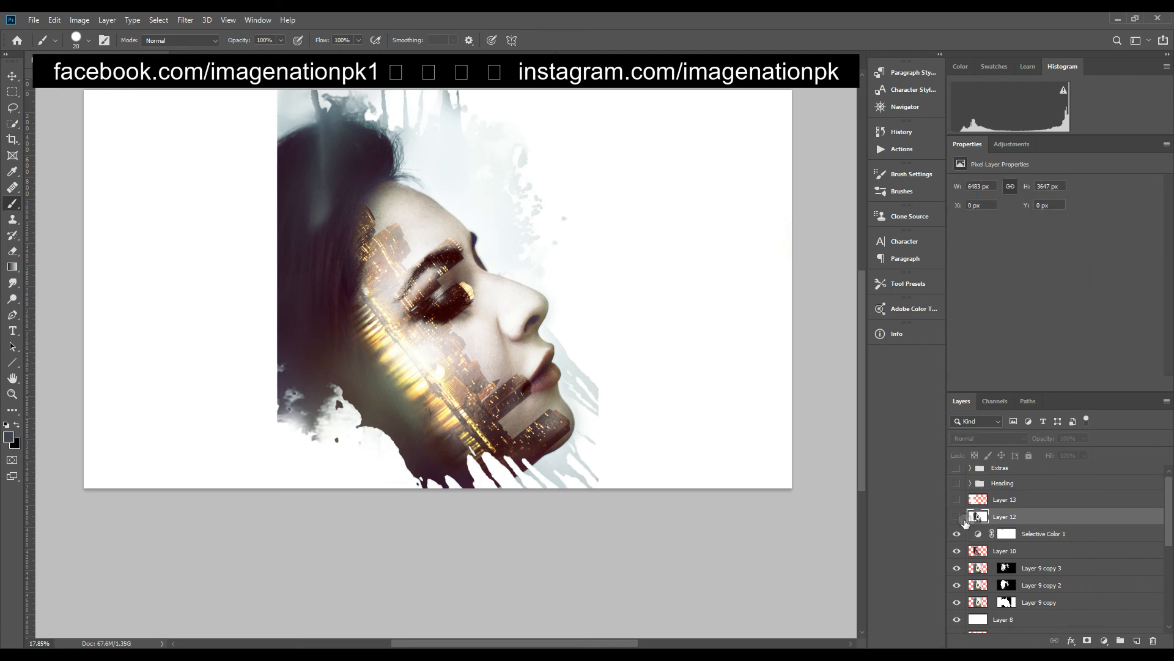
left_click(958, 517)
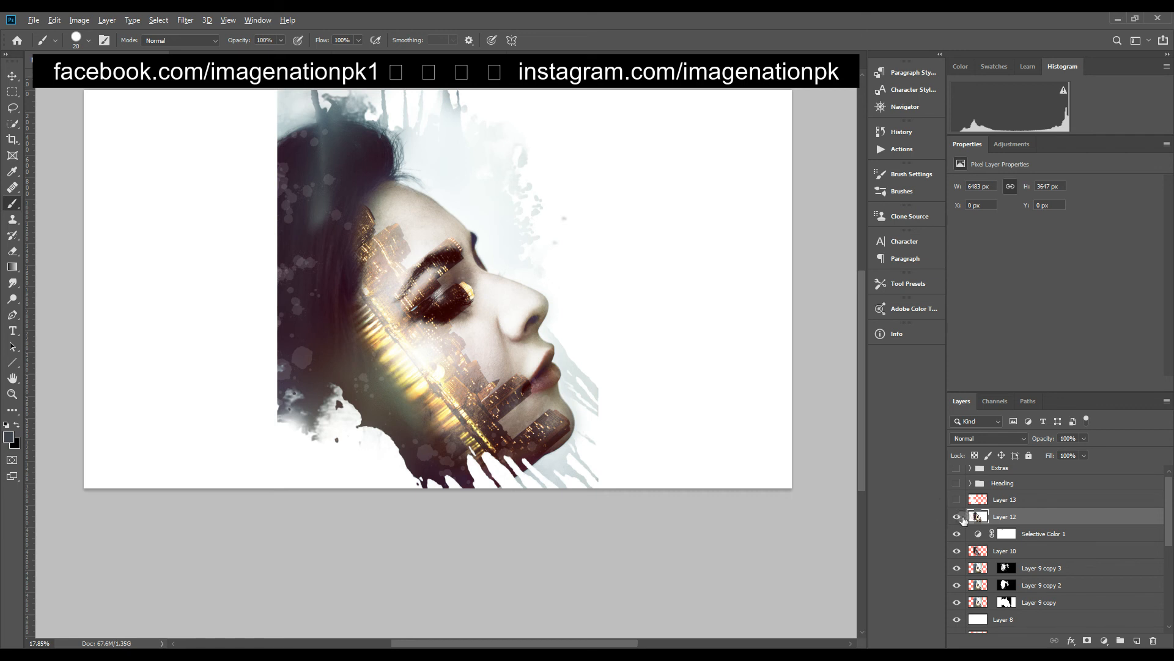
left_click(958, 518, "alt")
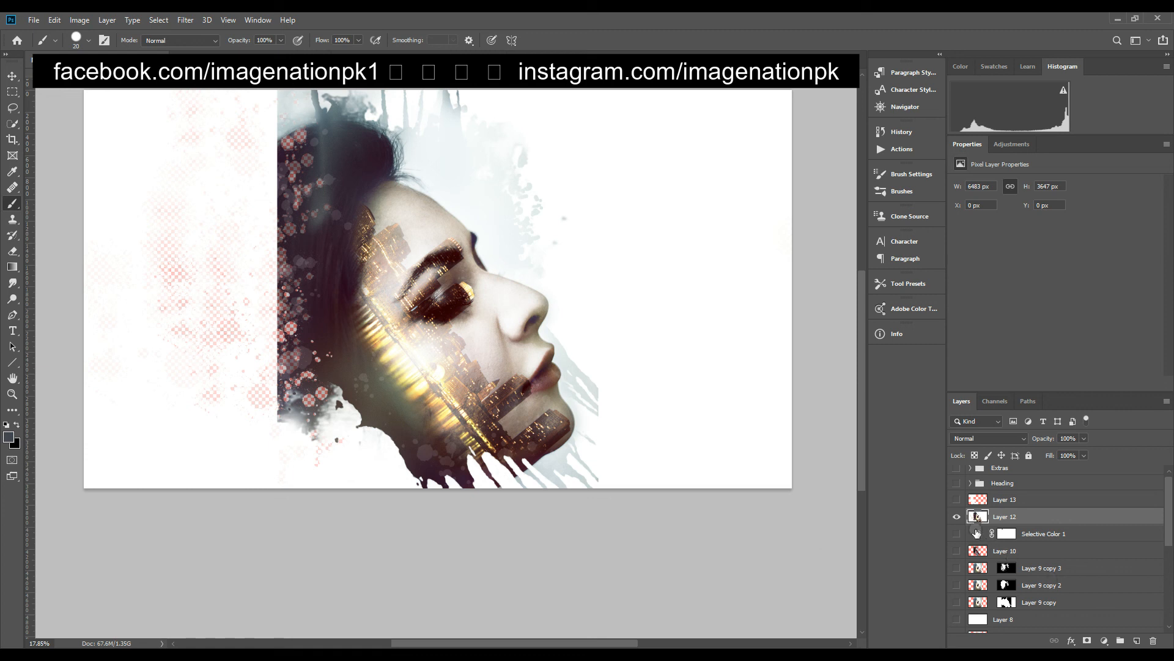
left_click(957, 517, "alt")
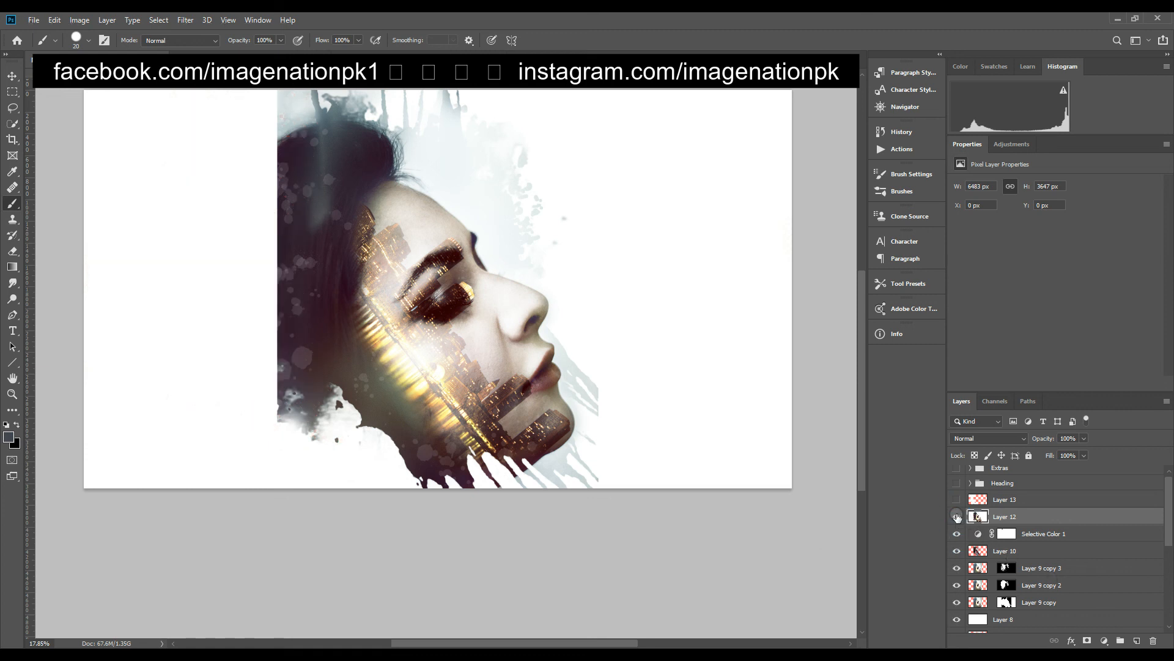
Step: Show Layer 13 and inspect its white brushwork in isolation before restoring the other layers
left_click(958, 500)
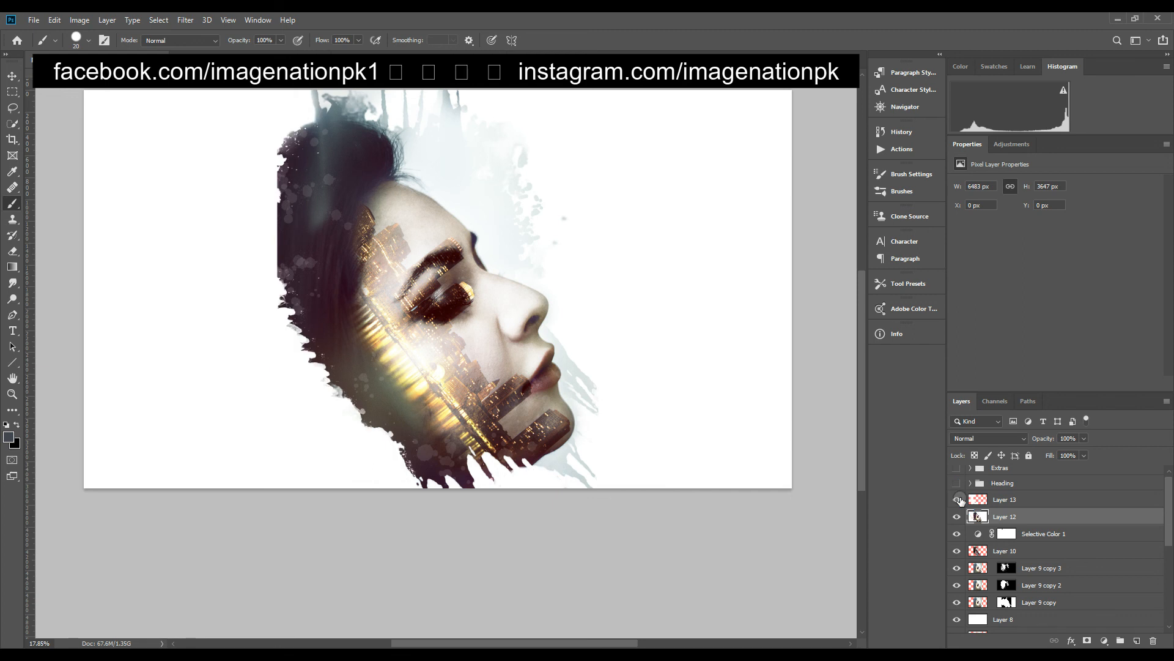
left_click(960, 501, "alt")
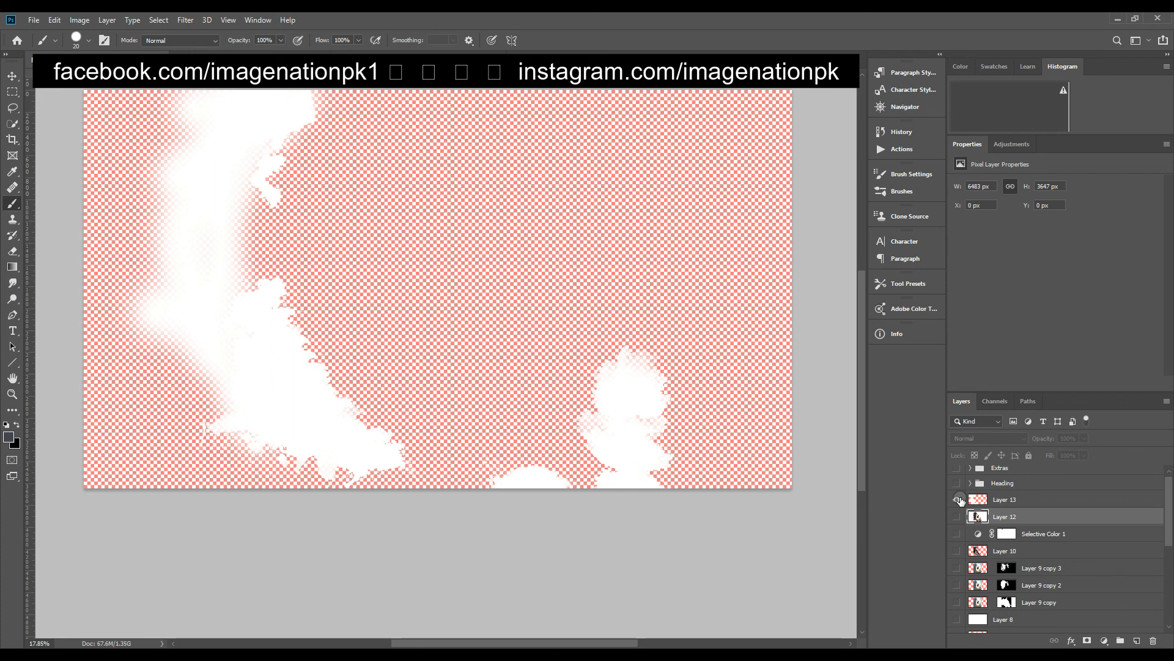
left_click(959, 500, "alt")
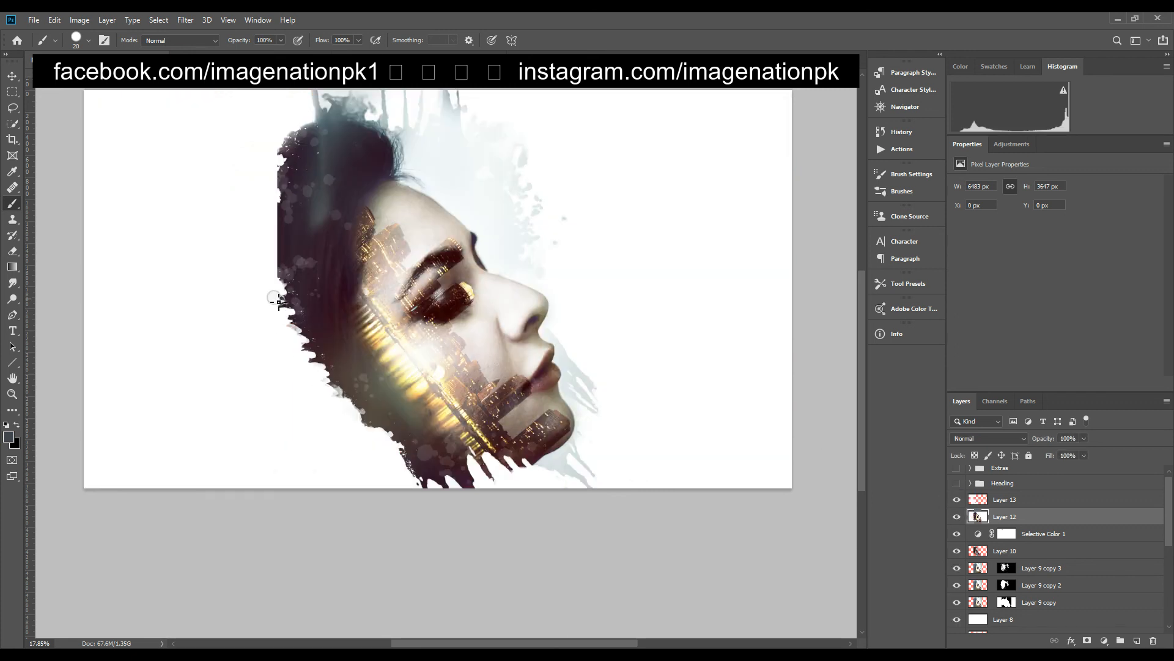
Step: Compare the image with Layer 13 hidden and shown, leaving it visible, and show the Heading group
left_click(959, 500)
left_click(959, 501)
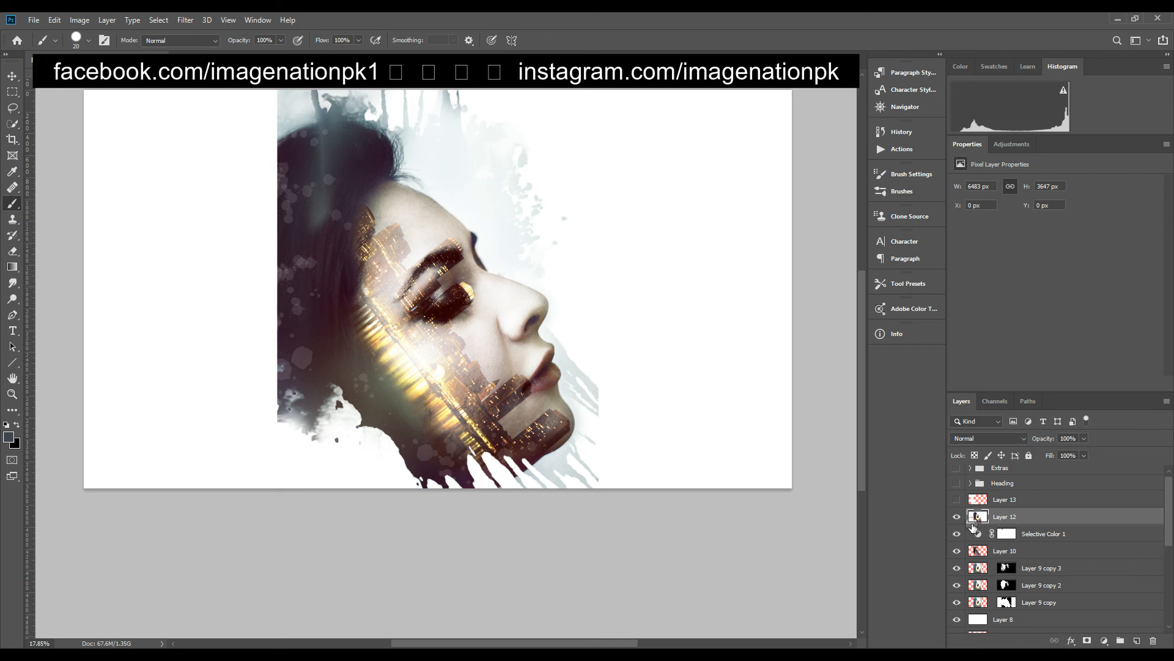
left_click(958, 499)
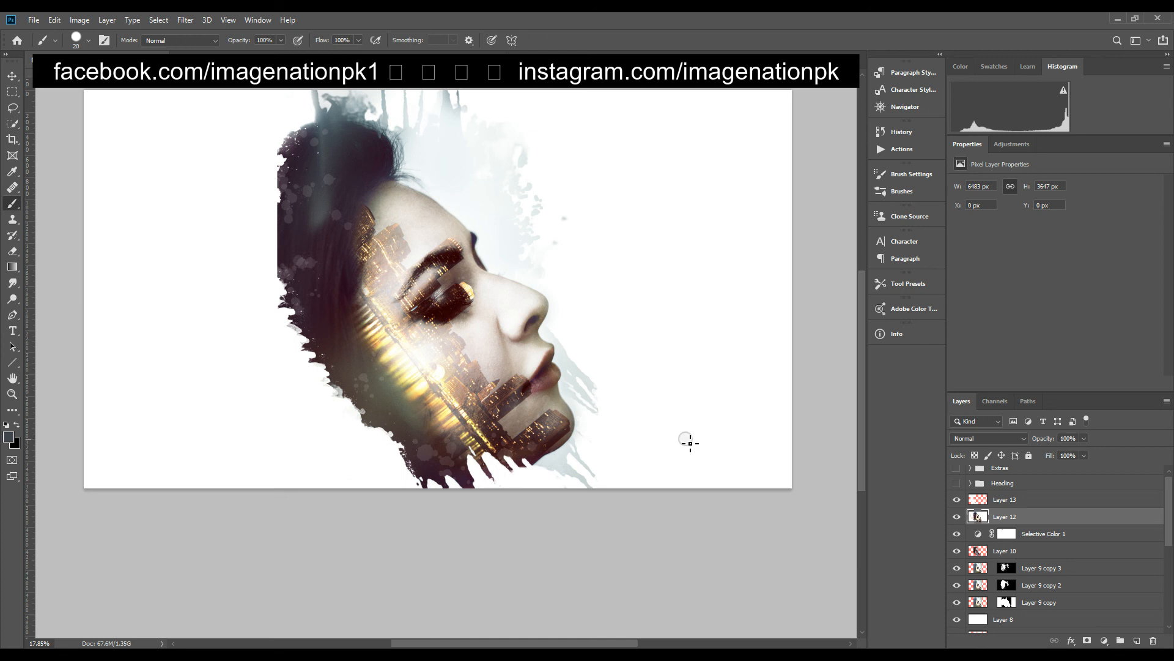
left_click(957, 483)
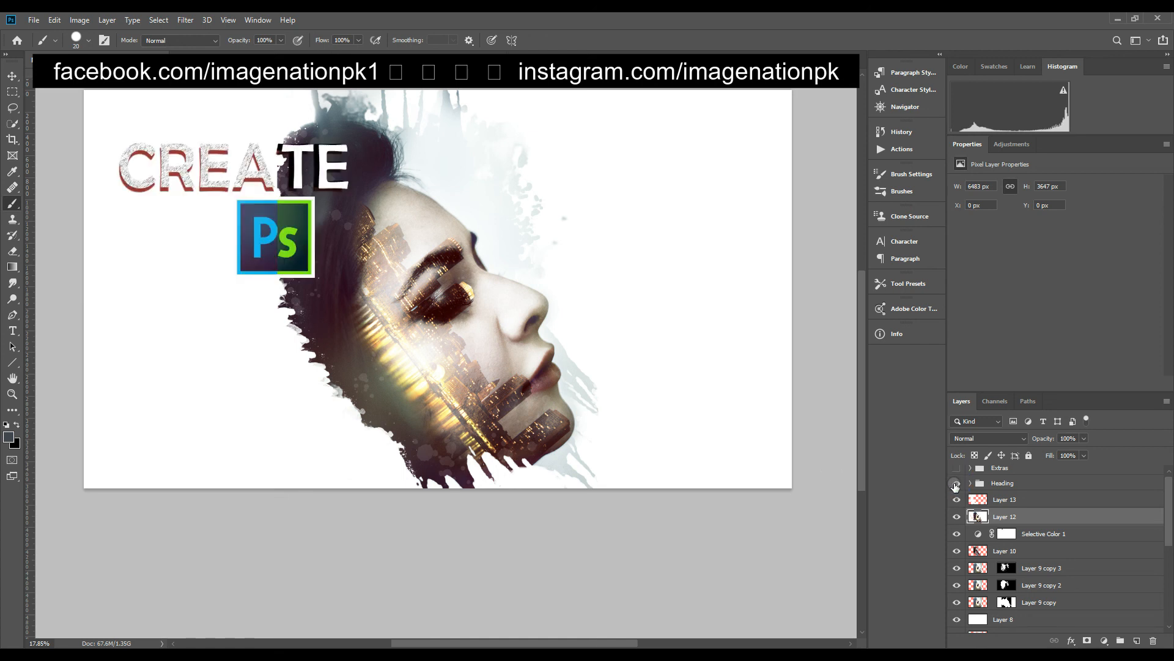